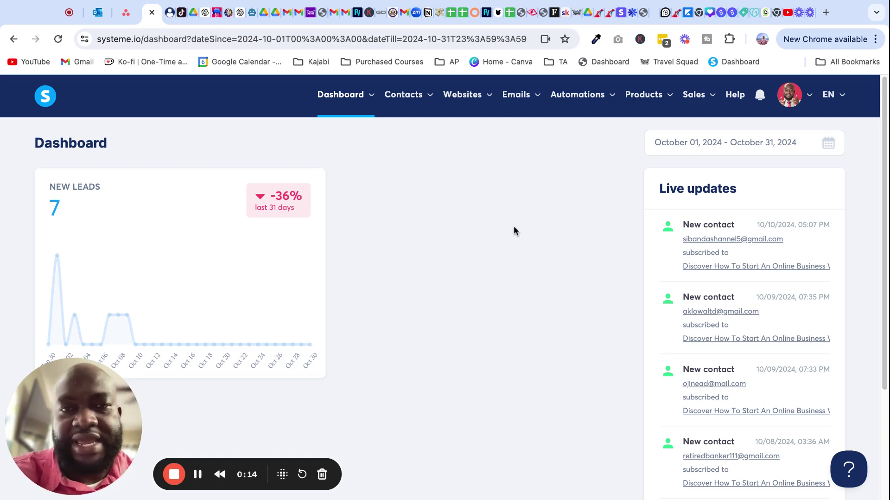
Open the list of digital stores
mouse_move(484, 95)
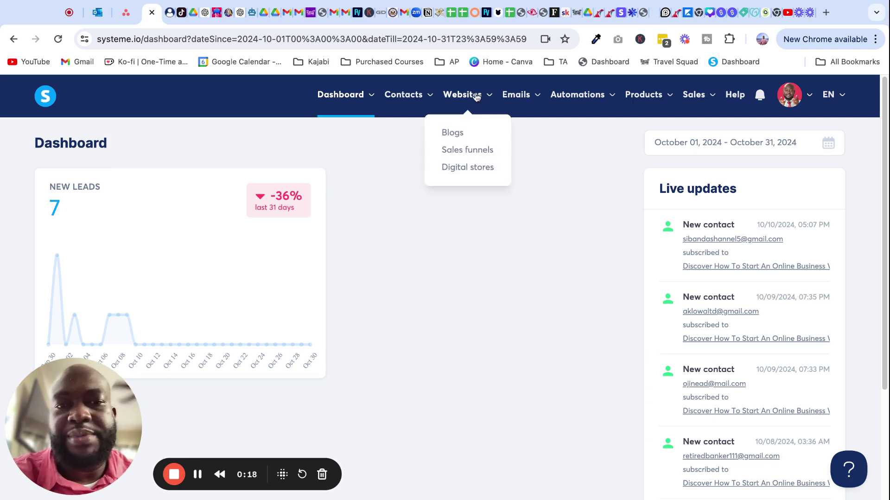
click(473, 169)
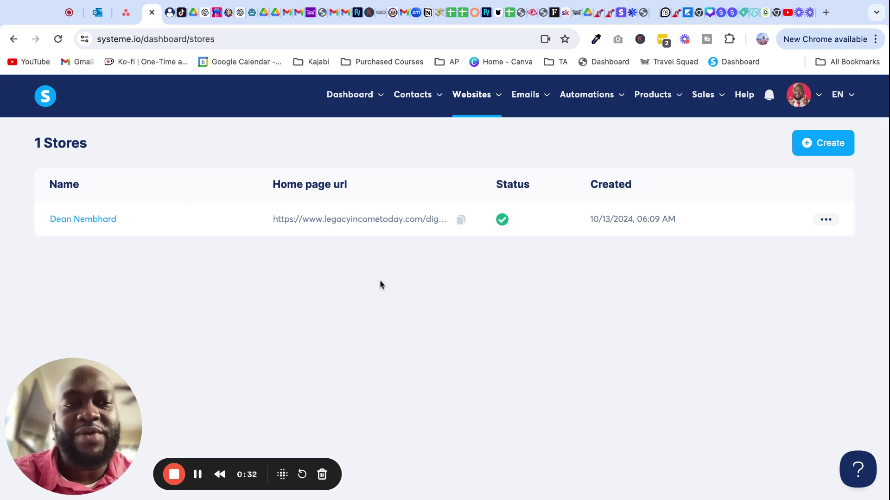
Open the existing store, look through its mobile preview, and return to the store list
click(96, 224)
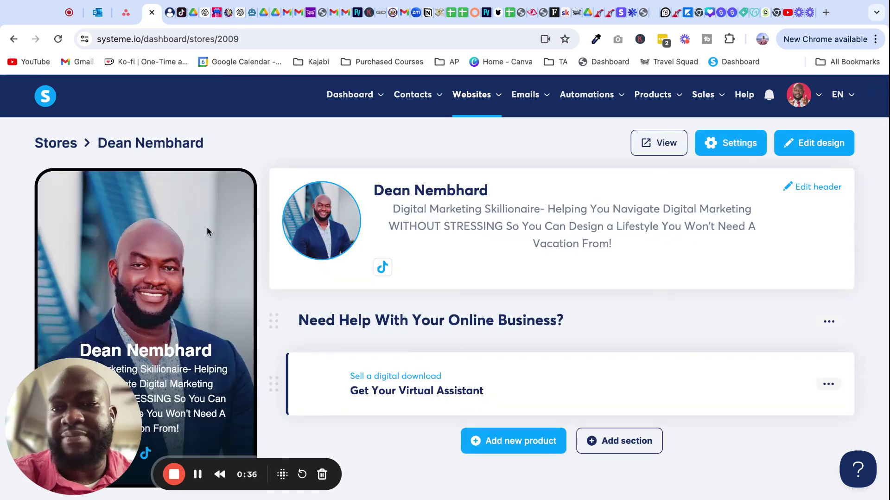
scroll(219, 219, down, 5)
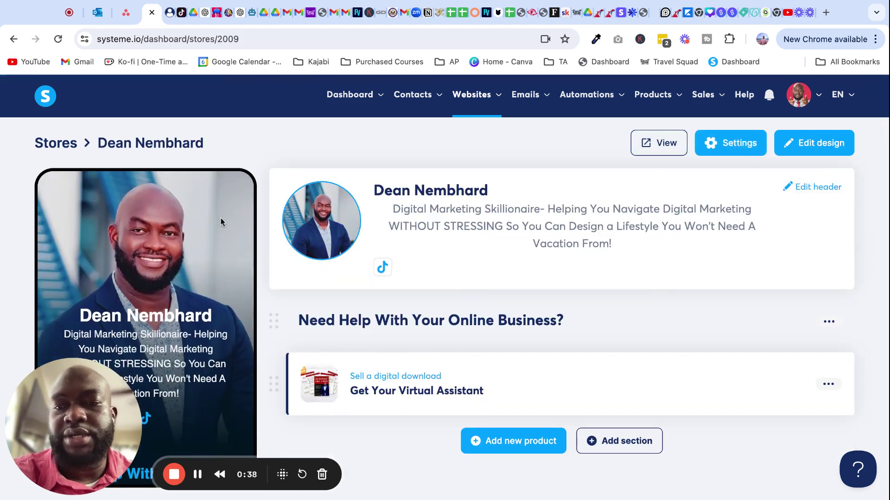
scroll(222, 222, down, 2)
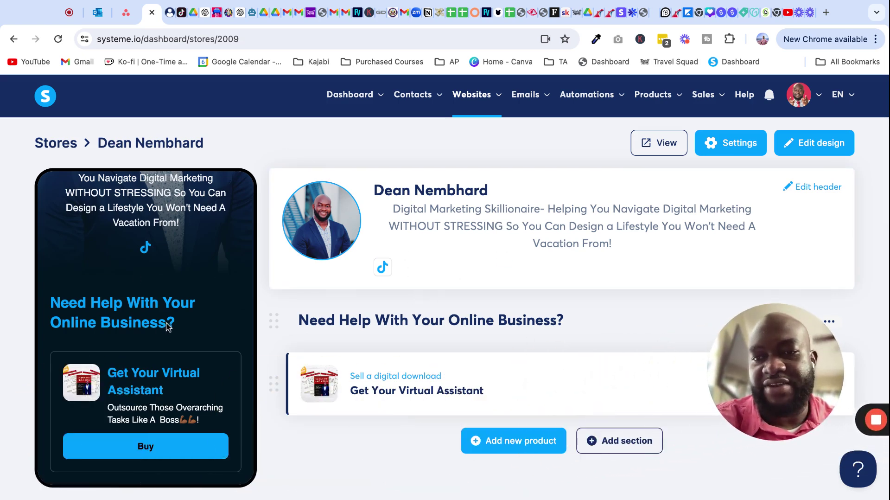
scroll(166, 296, up, 6)
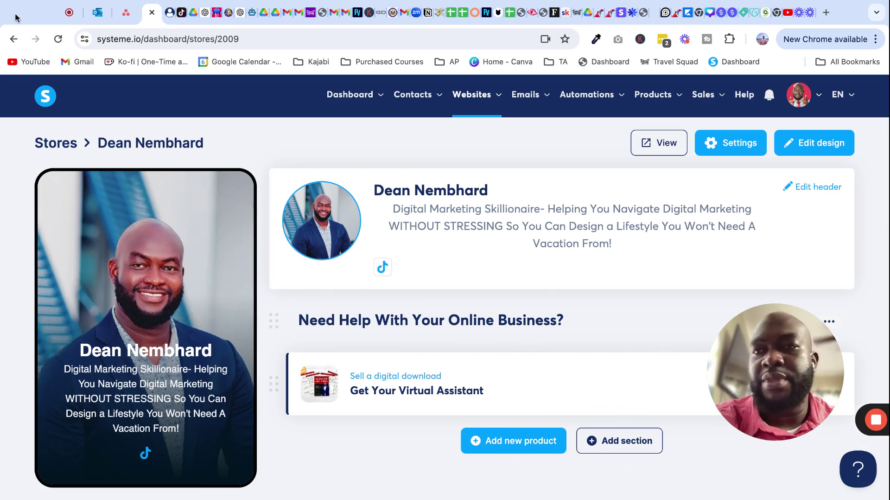
click(13, 40)
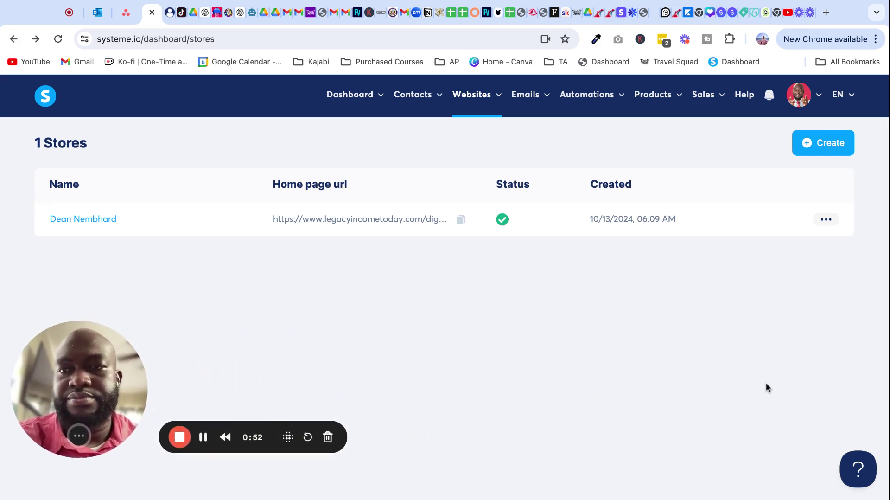
Create a new store named "your name", keeping the preset domain name and English as the language
click(817, 149)
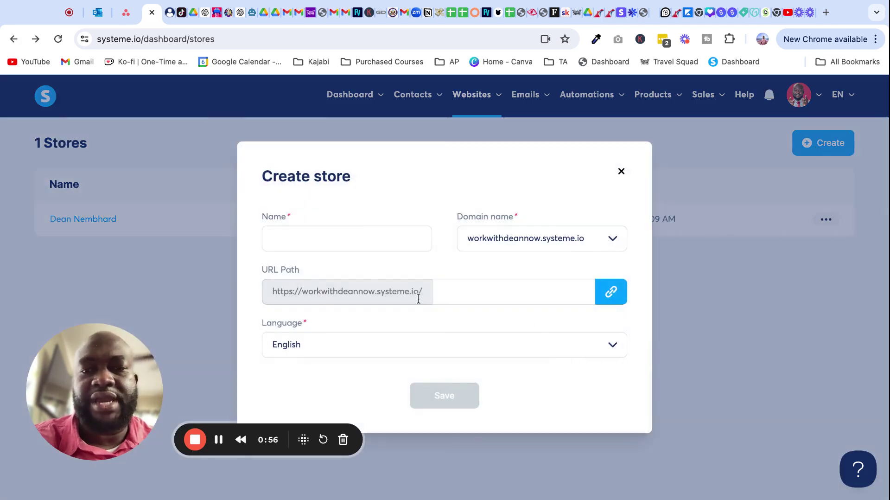
click(352, 232)
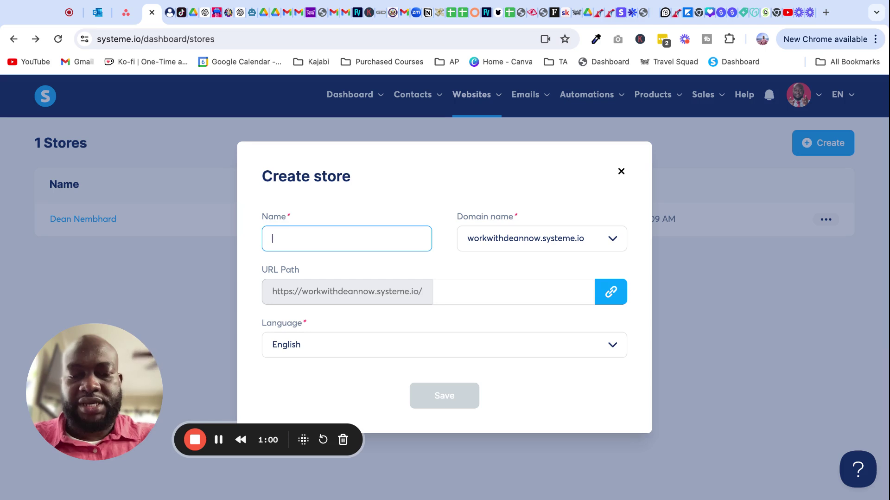
text(your name)
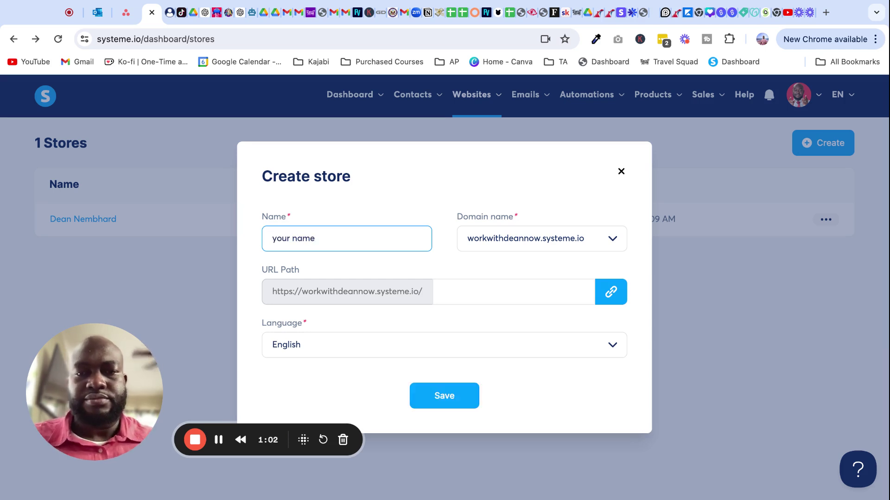
click(602, 243)
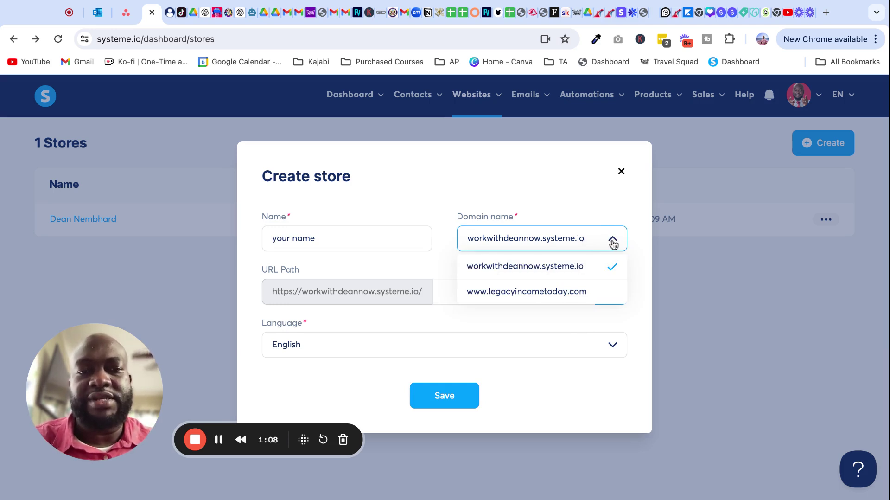
click(613, 242)
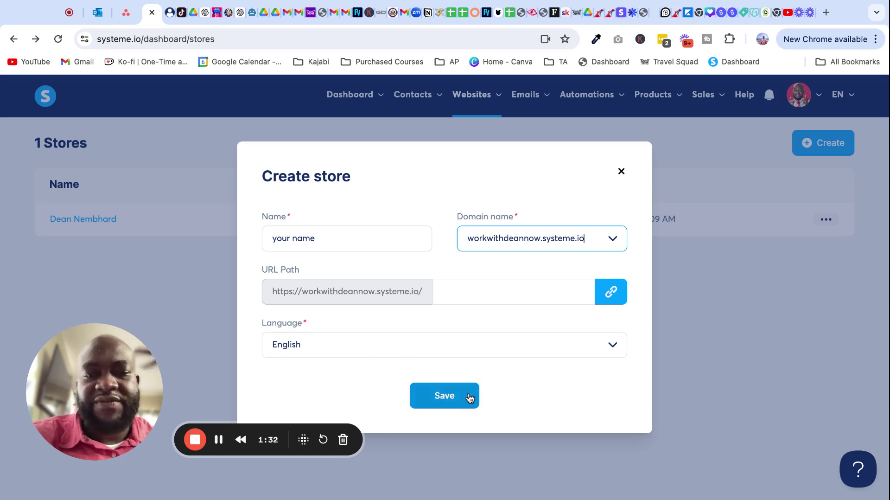
click(454, 403)
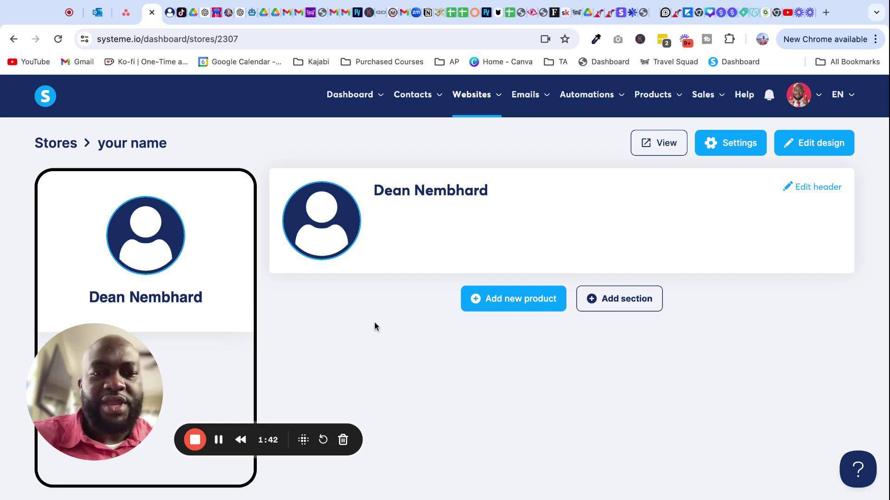
drag(98, 362, 83, 392)
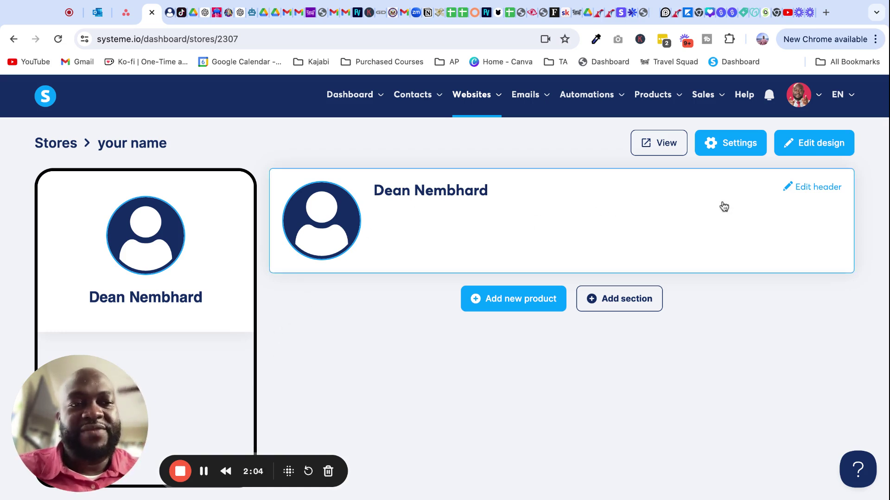
Edit the new store's header and enter the bio "i help superstars liek you be great and live life limitlessly"
click(816, 191)
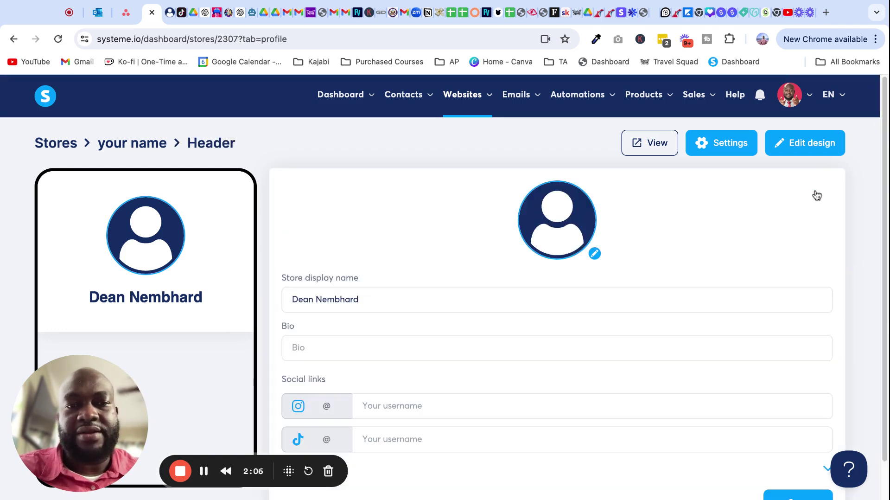
scroll(427, 304, down, 1)
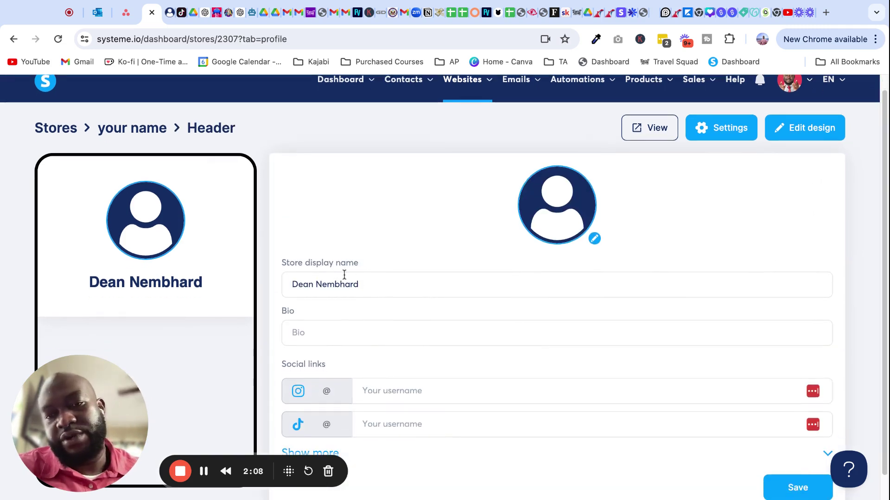
click(345, 330)
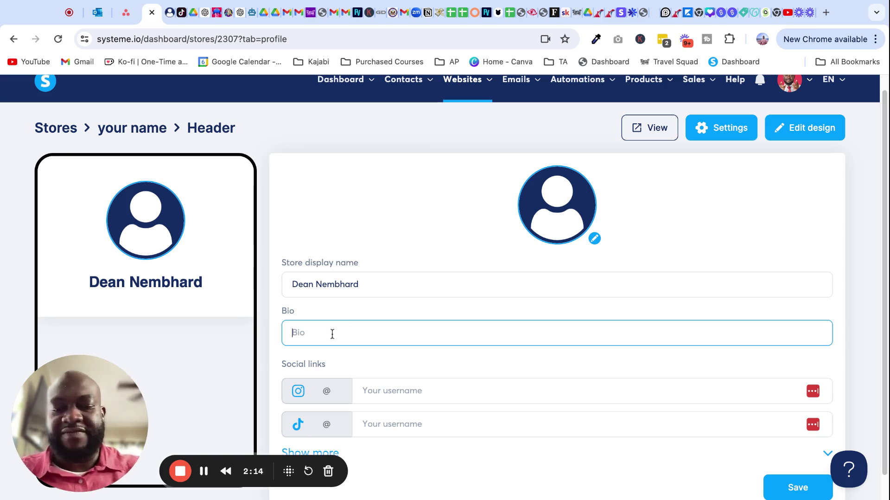
text(i help)
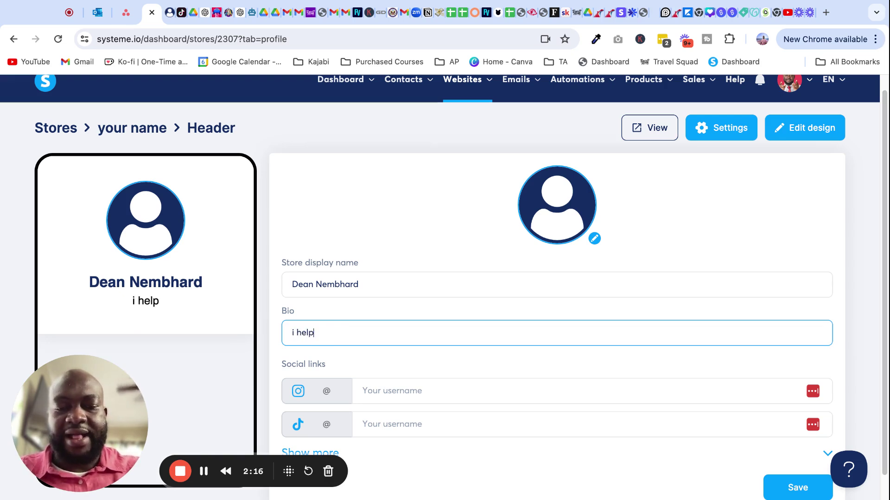
text( supers)
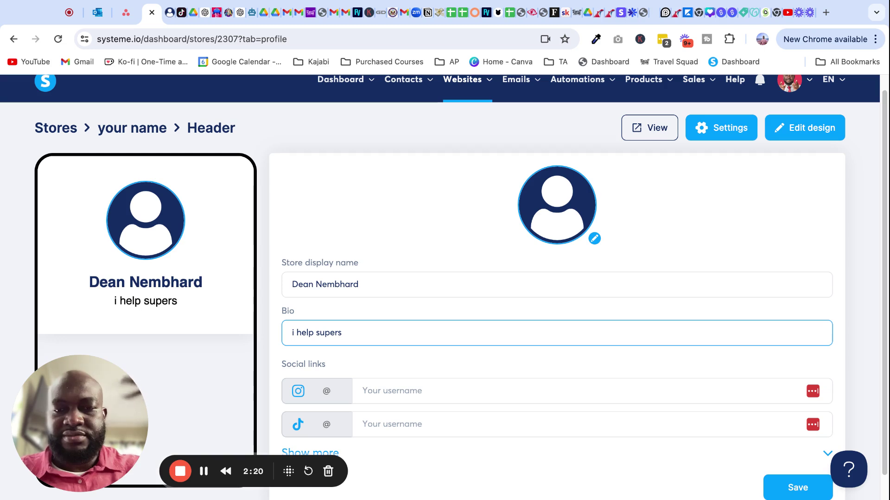
text(y)
key(BackSpace)
text(tars liek)
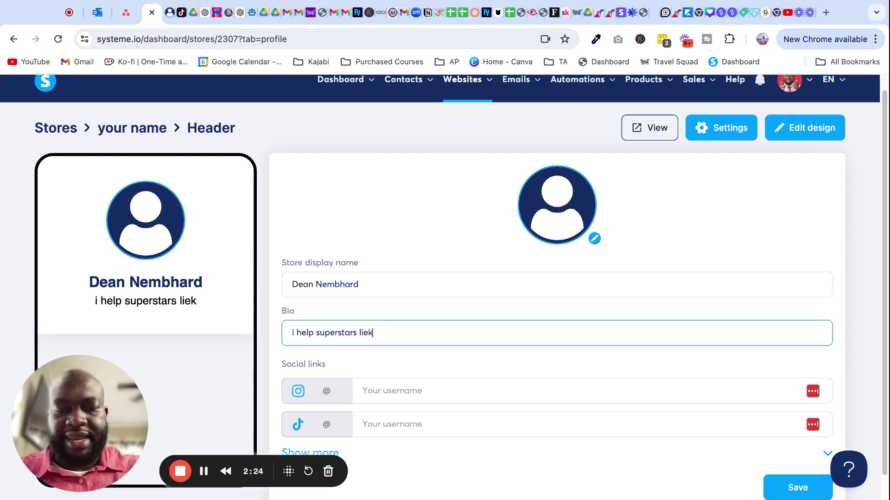
text( you be great and)
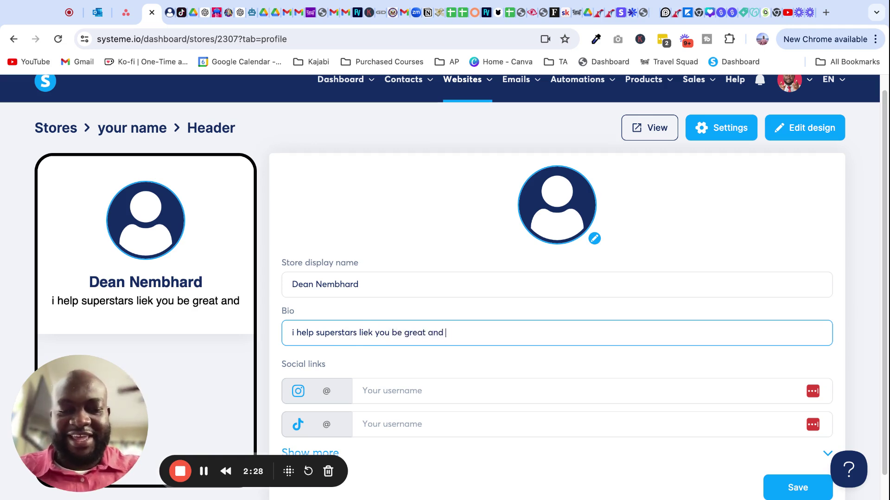
text( live life limitlessly)
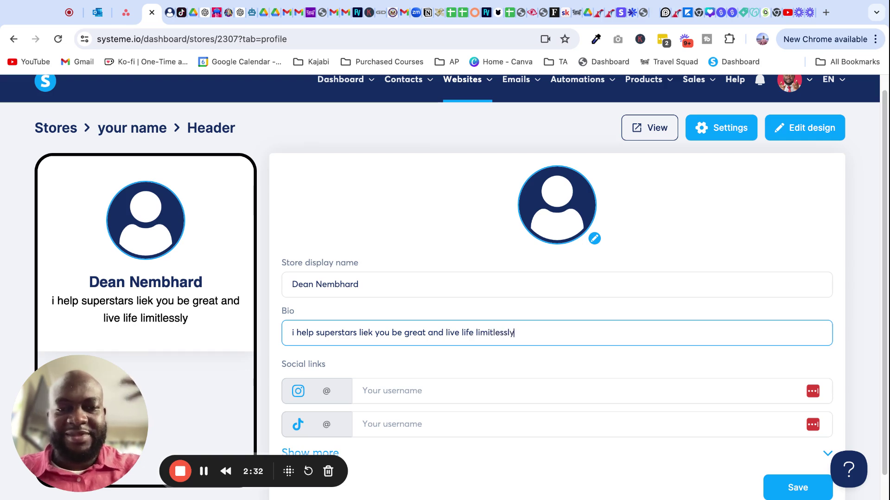
Expand the header's additional social link fields and fill in the TikTok username
scroll(438, 320, down, 1)
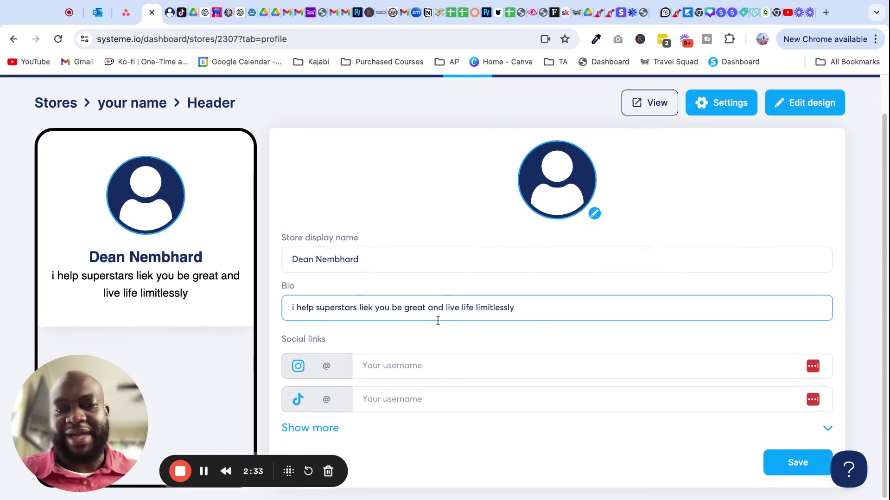
click(366, 366)
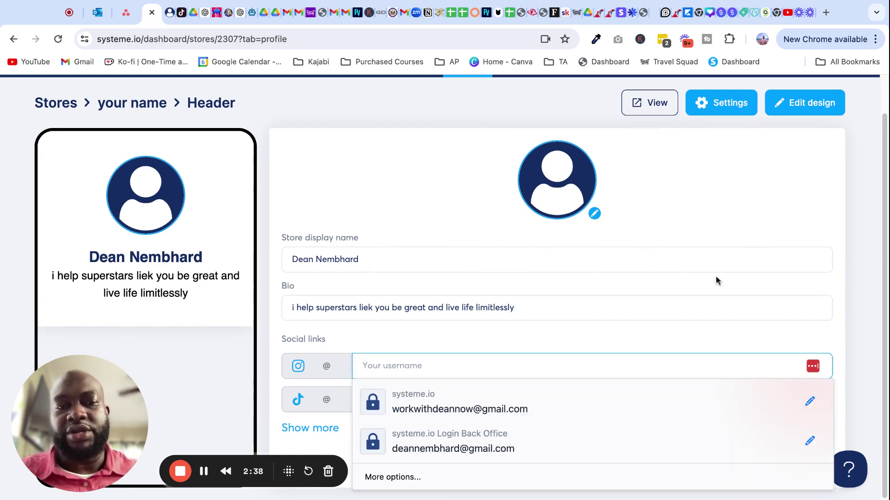
click(814, 217)
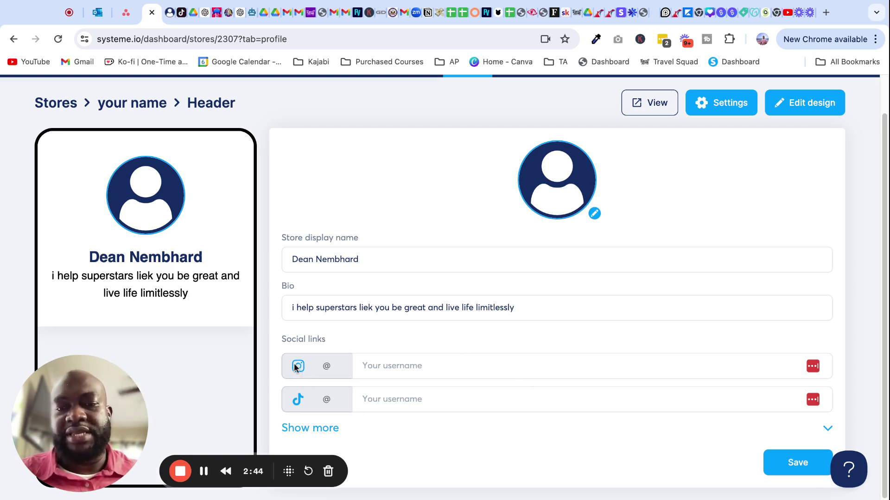
click(324, 430)
scroll(436, 390, down, 2)
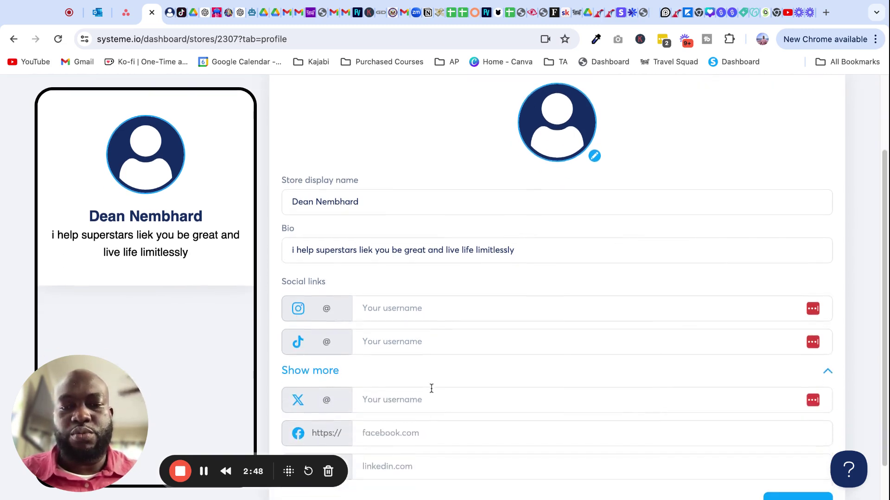
scroll(434, 399, down, 1)
scroll(386, 394, down, 1)
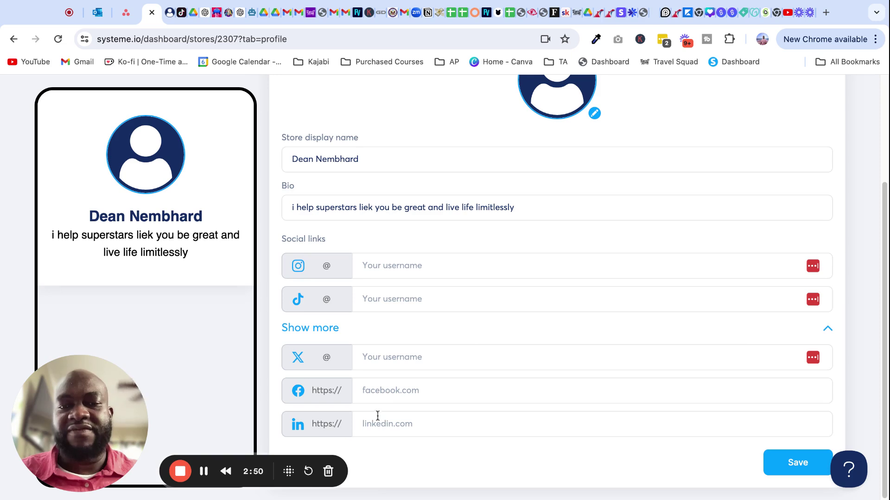
click(369, 302)
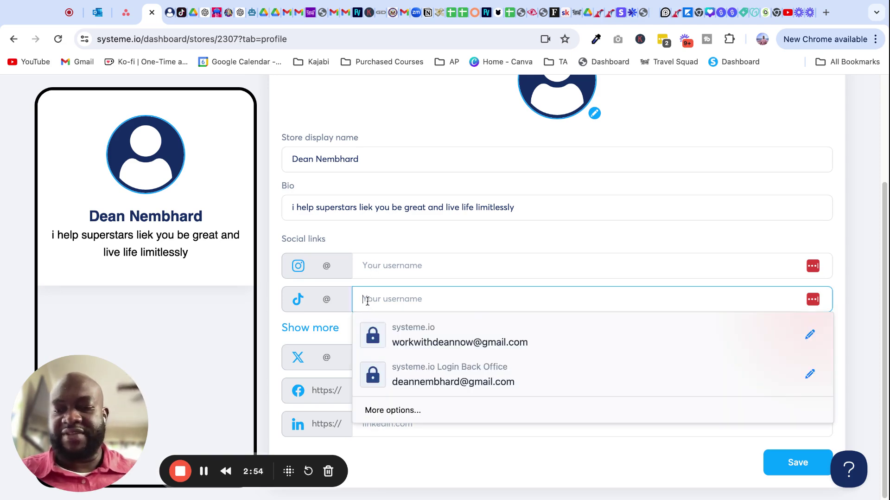
text(soarwith)
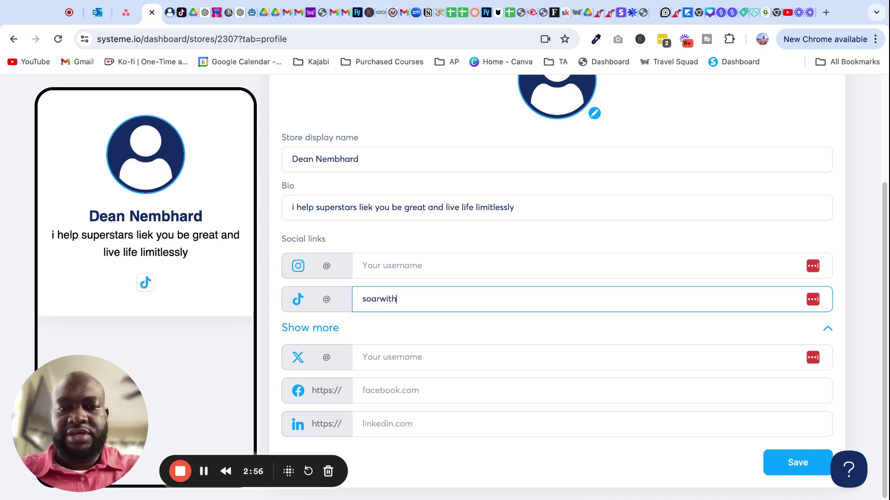
text(dean)
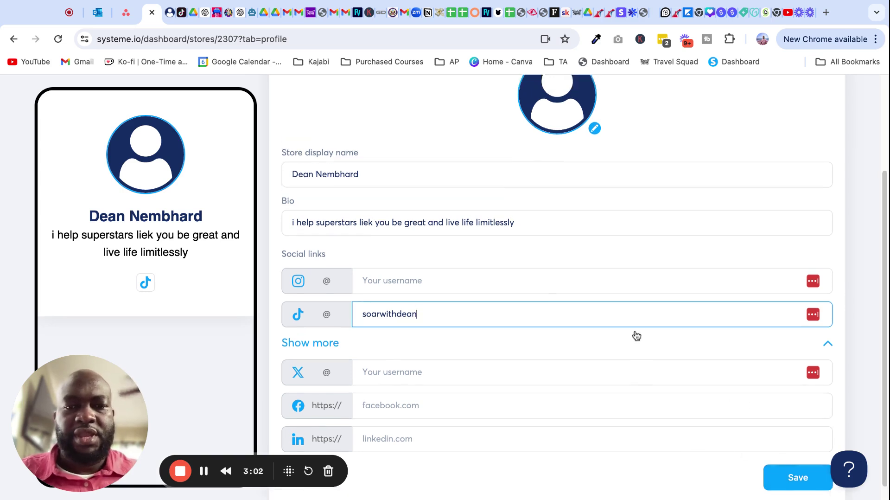
scroll(621, 330, up, 3)
click(595, 232)
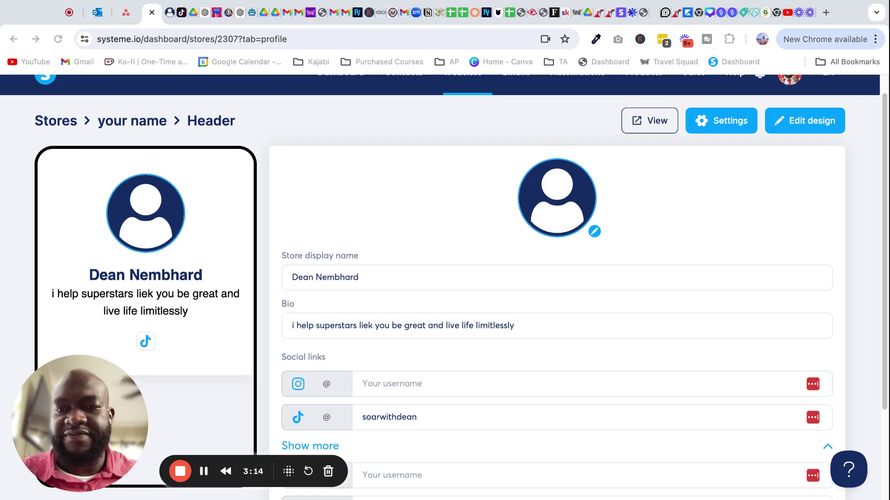
double_click(602, 242)
drag(473, 271, 389, 271)
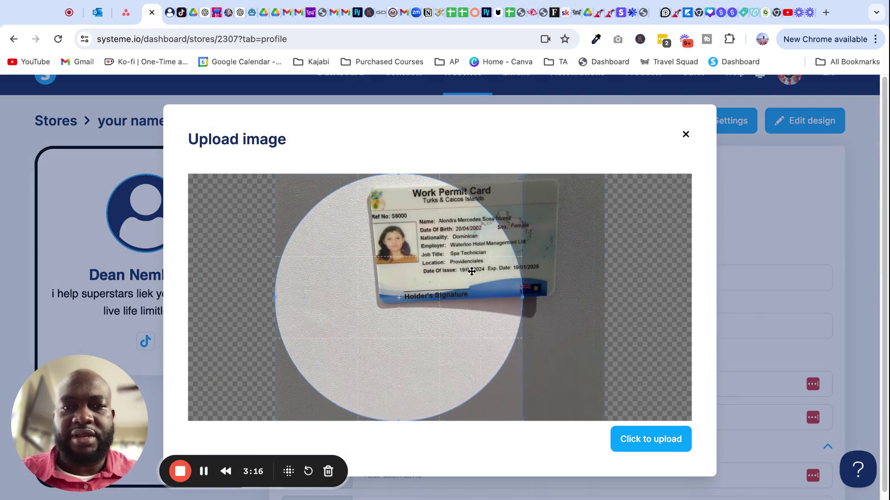
click(687, 134)
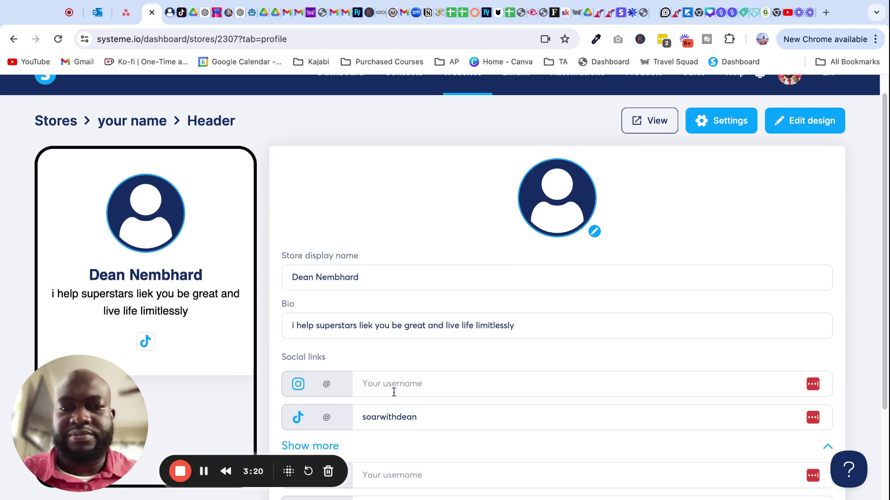
Upload a profile image for the store header, cropped to the man in the checked shirt, and save the header
click(595, 231)
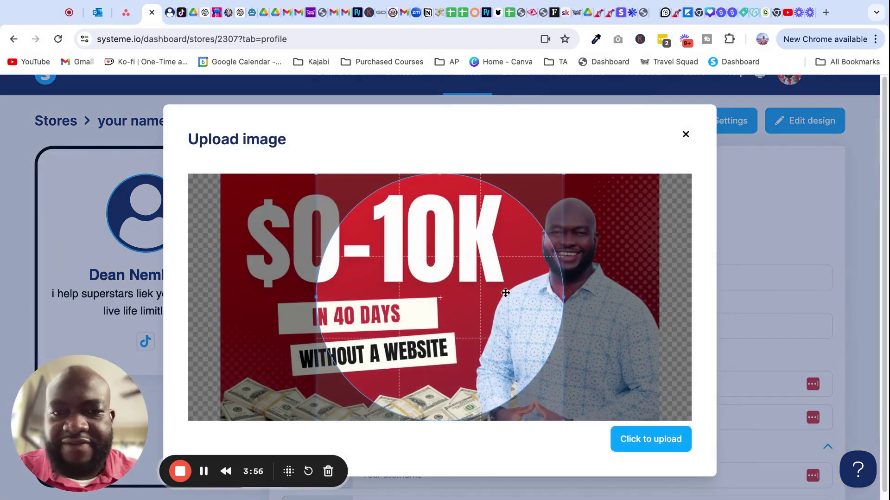
drag(460, 294, 644, 293)
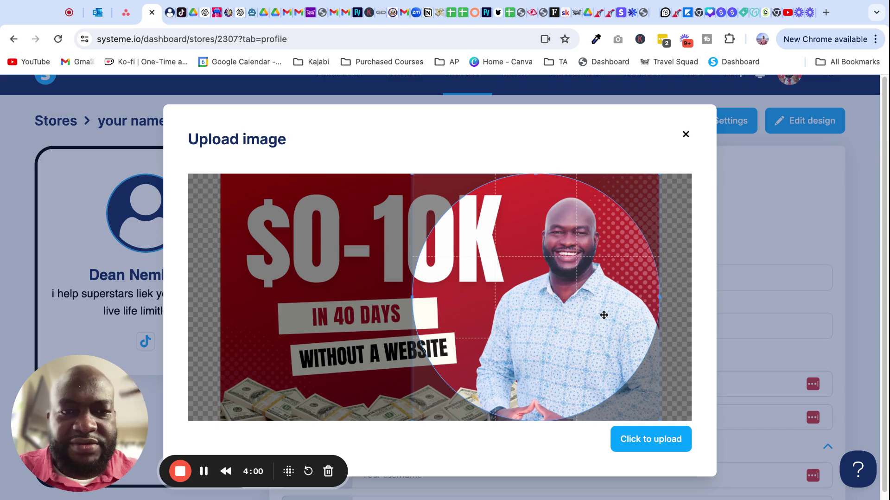
click(649, 448)
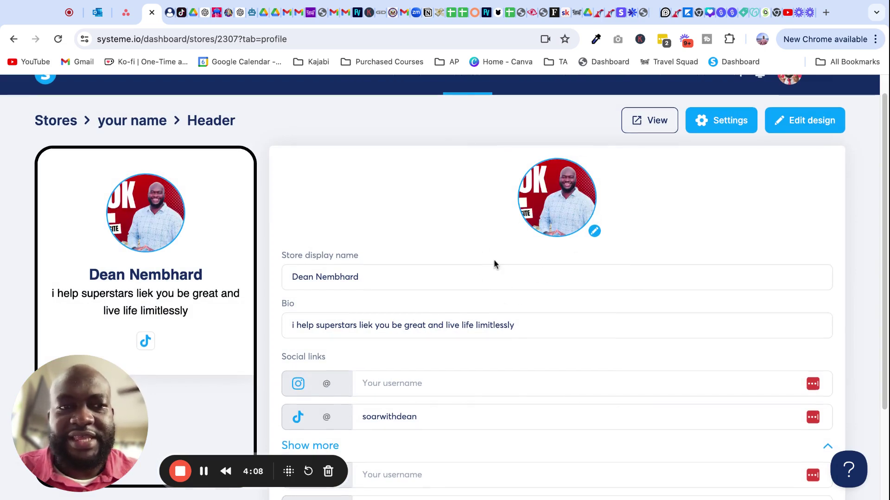
scroll(492, 265, down, 5)
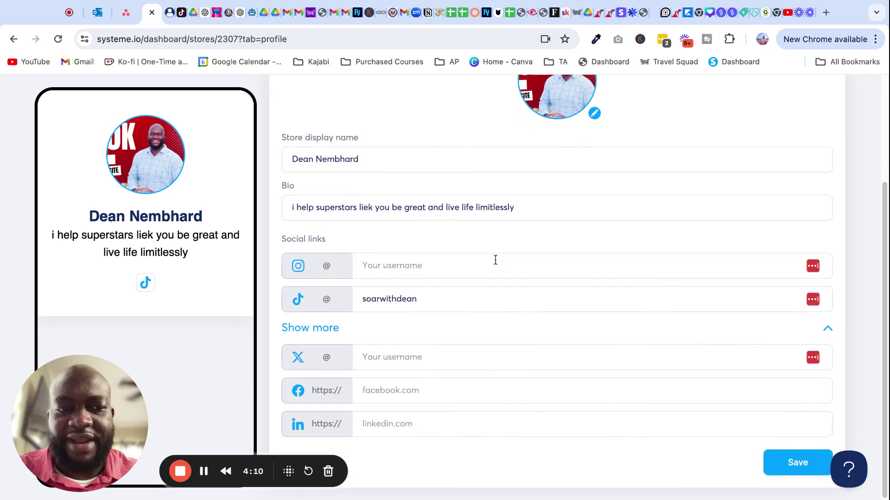
scroll(608, 364, up, 5)
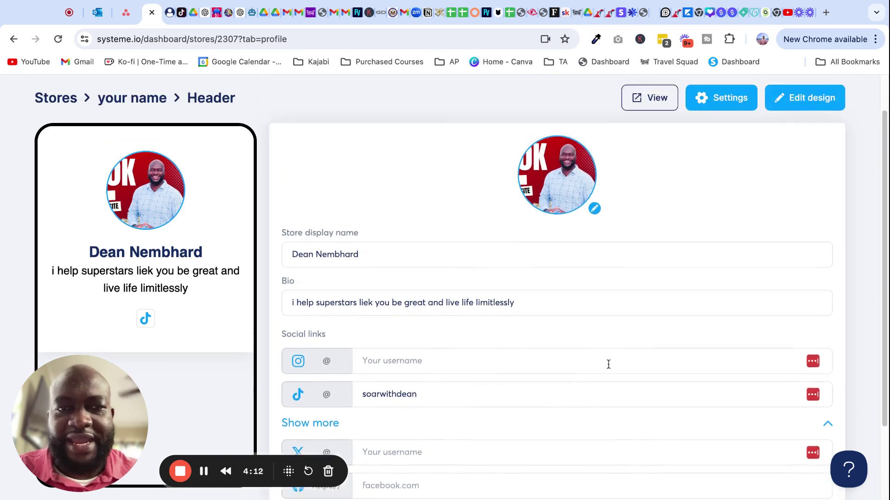
scroll(650, 324, down, 3)
scroll(661, 302, up, 3)
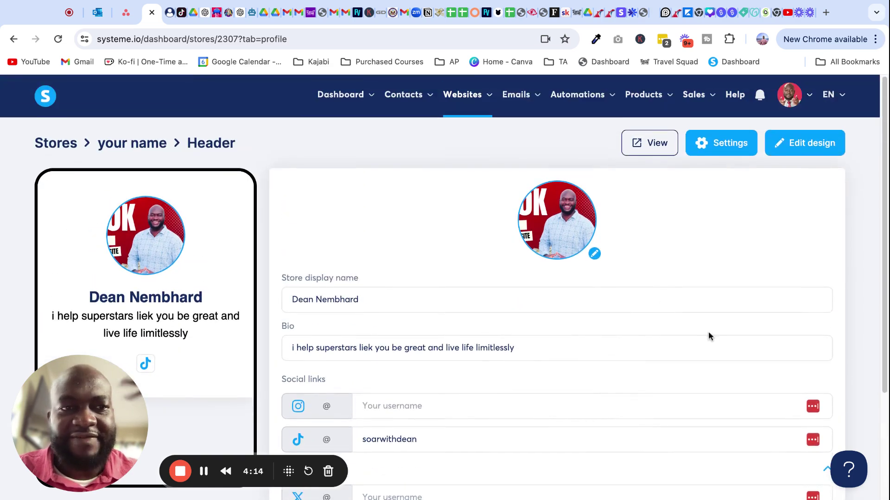
scroll(733, 348, down, 4)
click(783, 472)
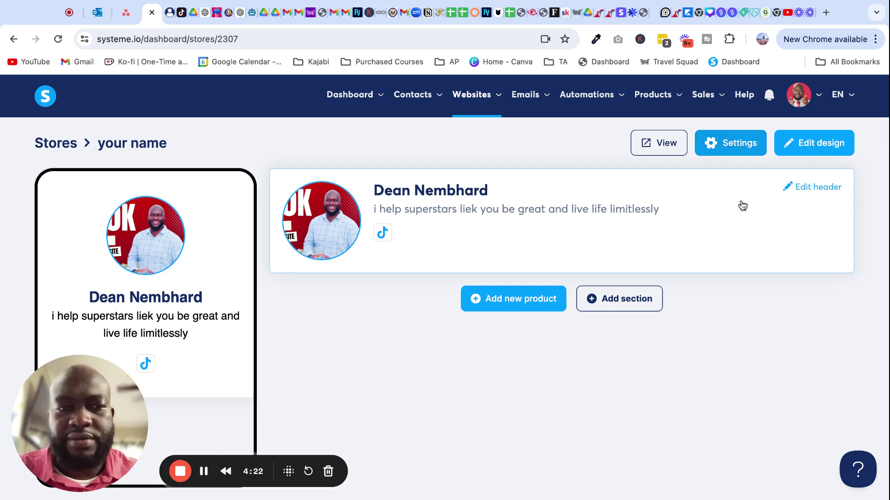
Open the store's settings and enable Credit cards (Stripe) as an accepted payment method
click(744, 144)
scroll(501, 272, down, 2)
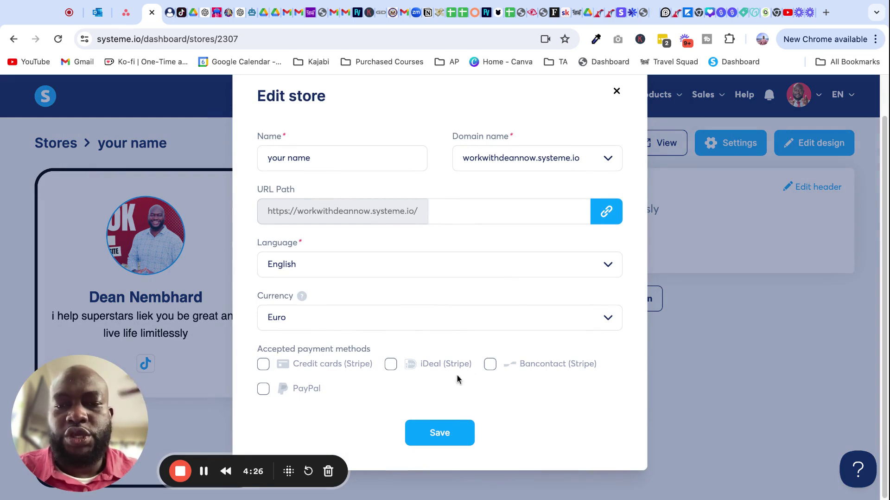
click(264, 364)
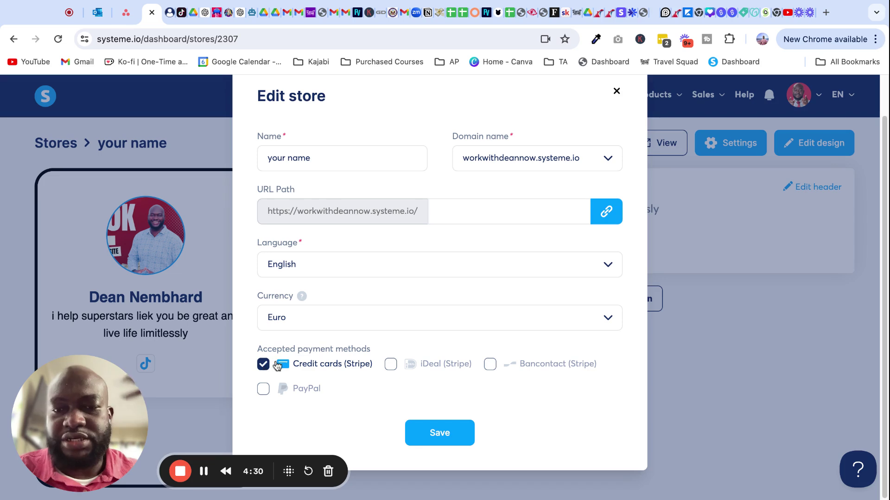
Try to find the US dollar for the store's currency by searching for "un" and "usd" and browsing the currencies
click(608, 319)
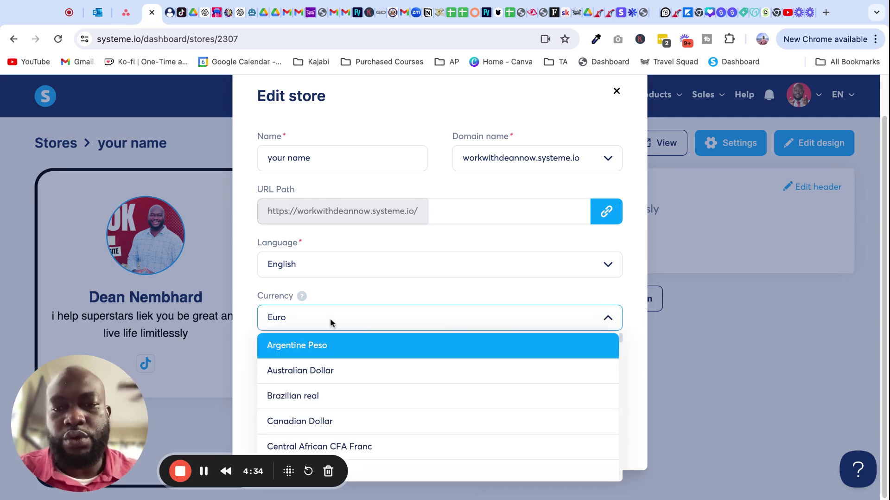
double_click(297, 322)
text(un)
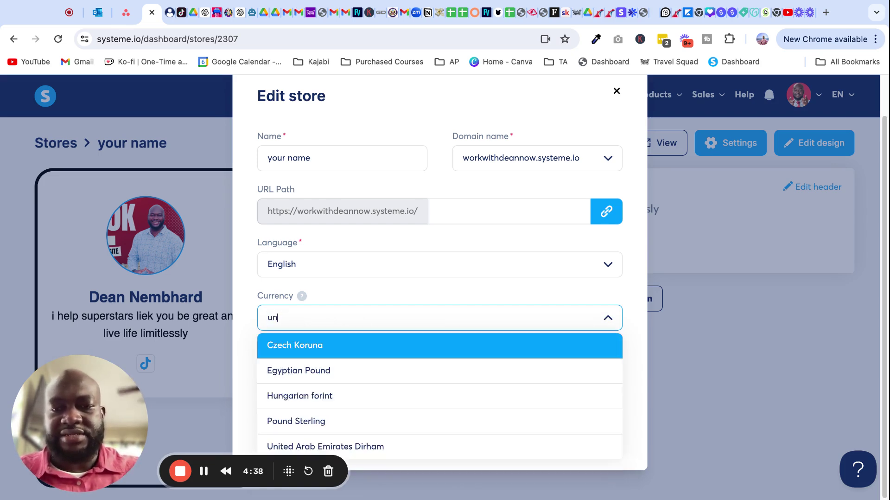
key(BackSpace)
text(sd)
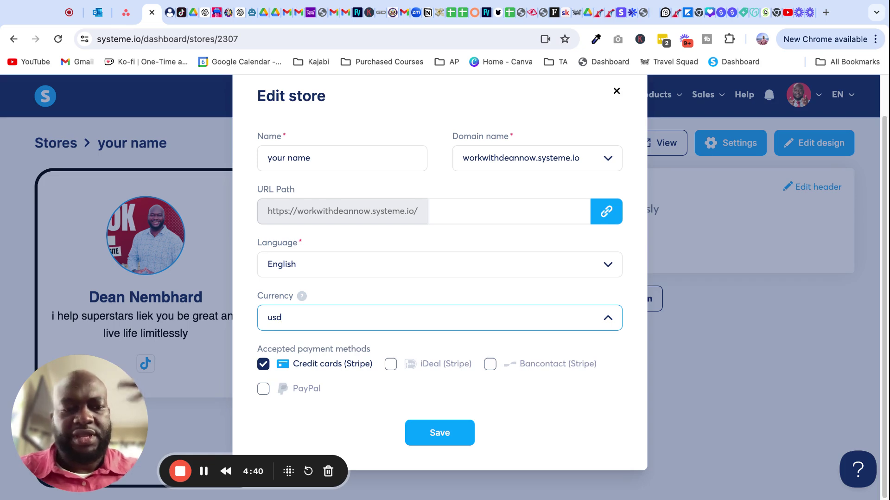
key(BackSpace)
key(BackSpace)
key(BackSpace)
scroll(340, 369, down, 20)
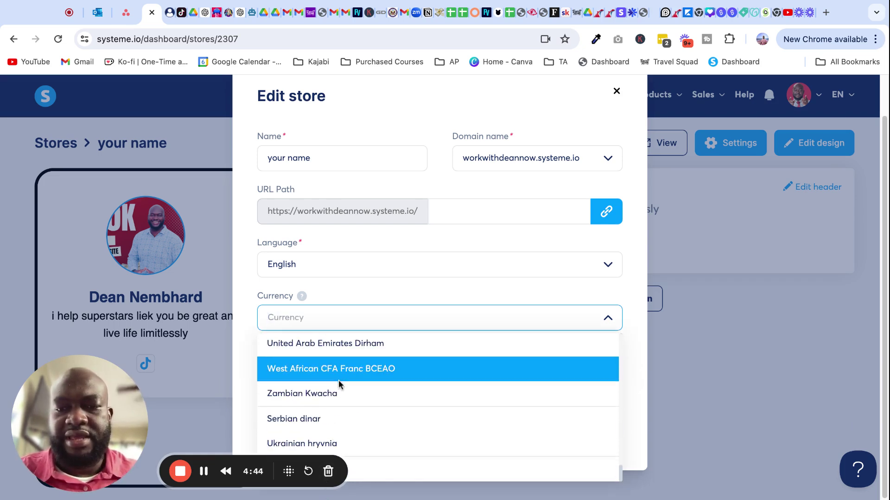
click(367, 471)
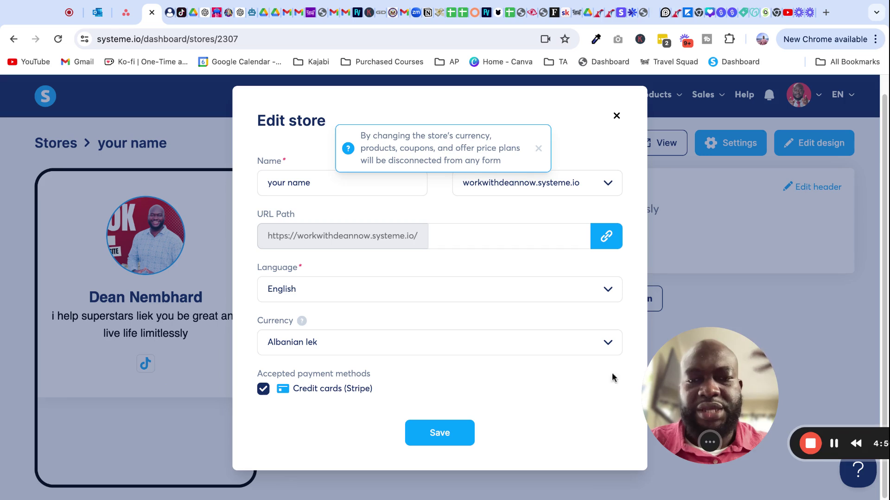
Set the store's currency to U.S. Dollar and save the store settings
click(606, 347)
scroll(410, 266, down, 20)
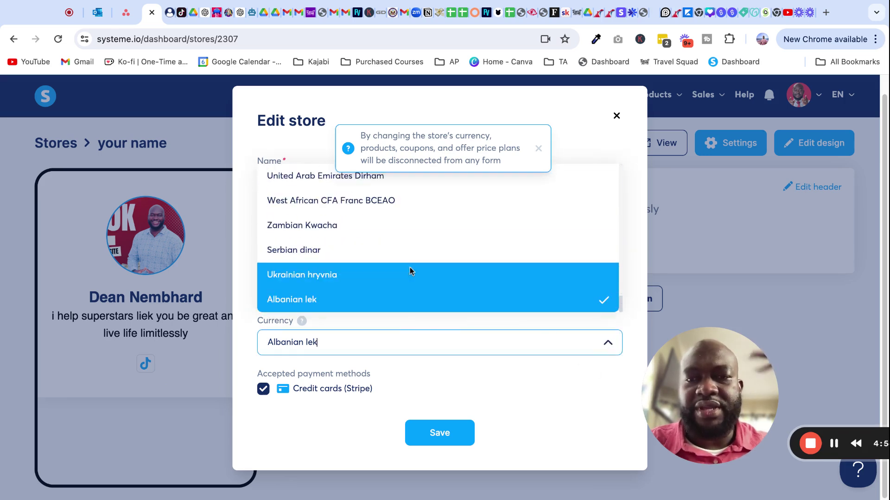
key(Up)
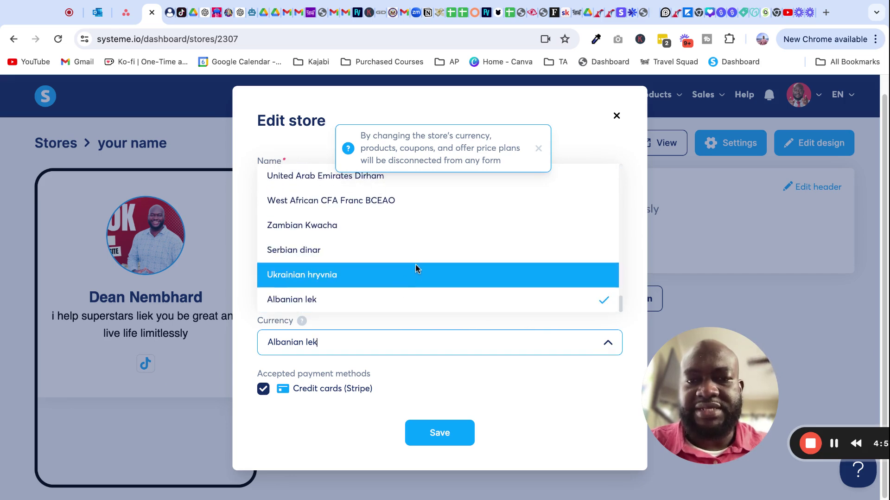
click(327, 342)
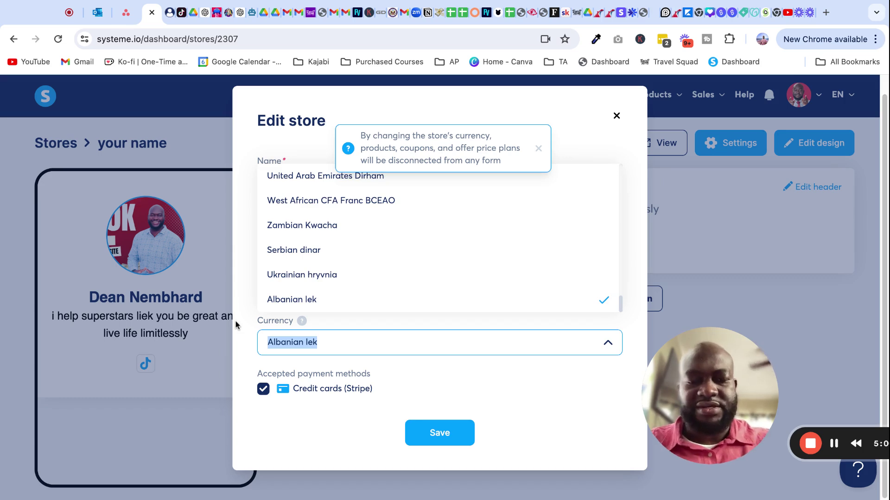
text(u.s)
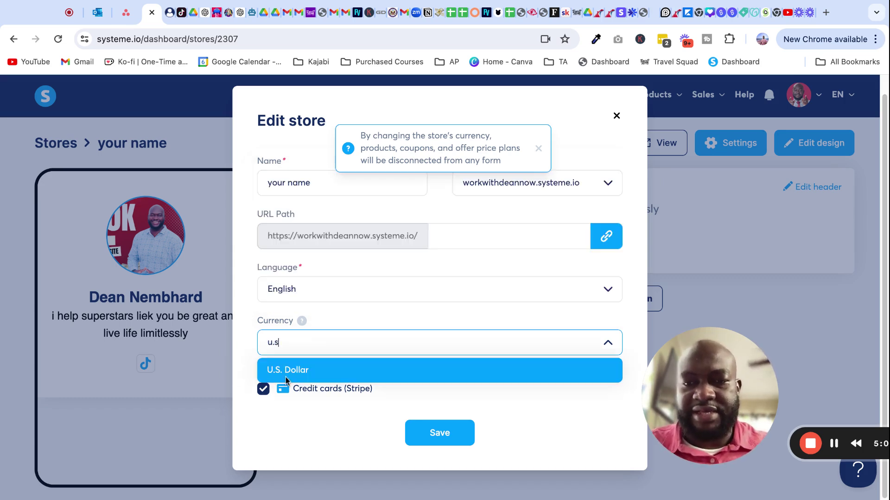
click(288, 370)
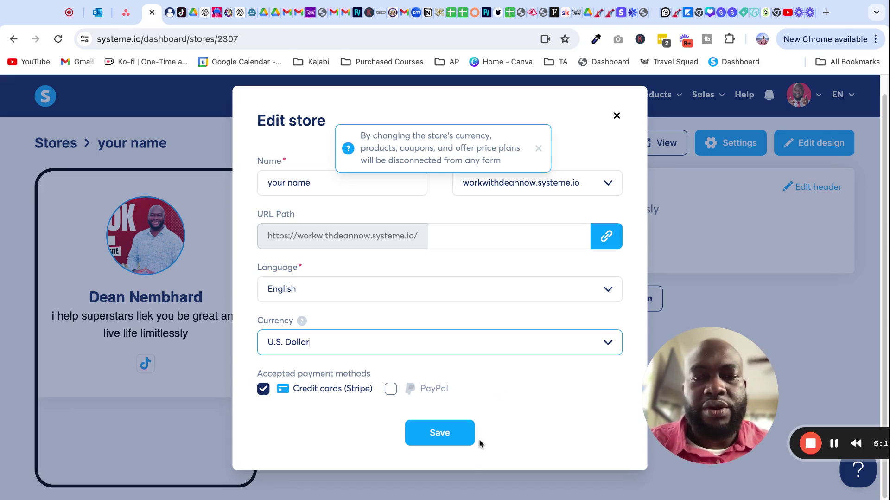
click(442, 438)
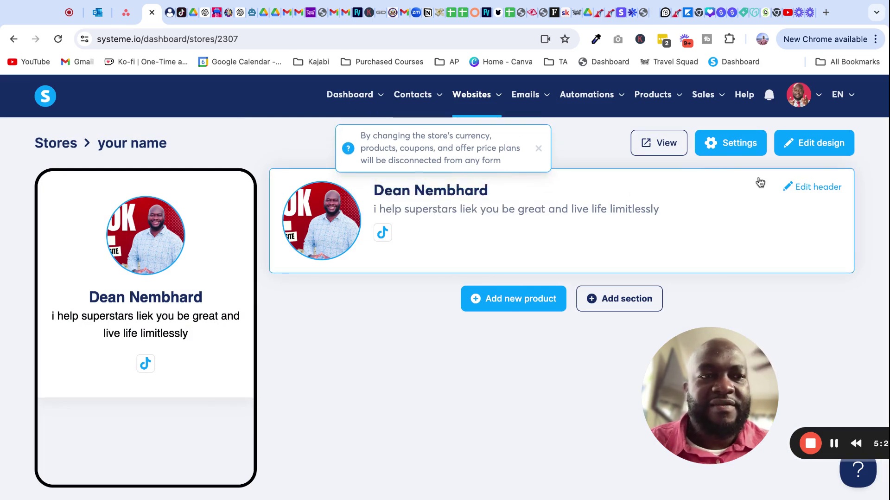
Open the store's design and look through the available themes
click(816, 147)
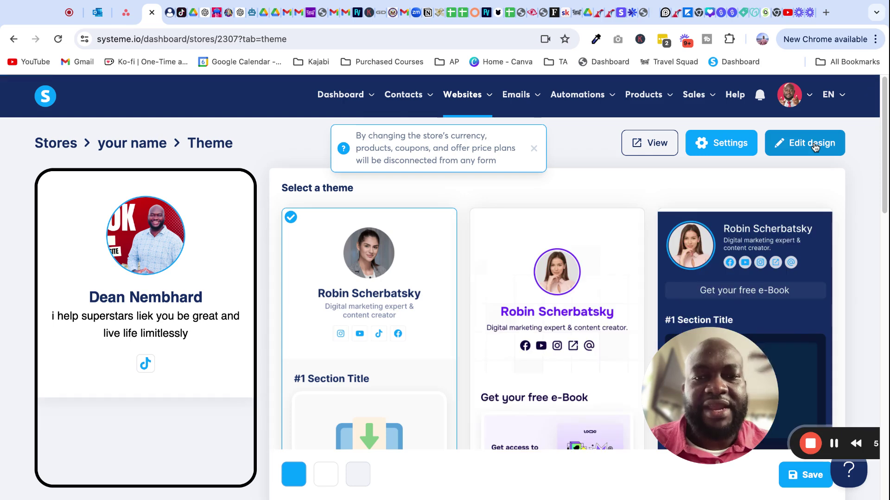
scroll(426, 231, down, 4)
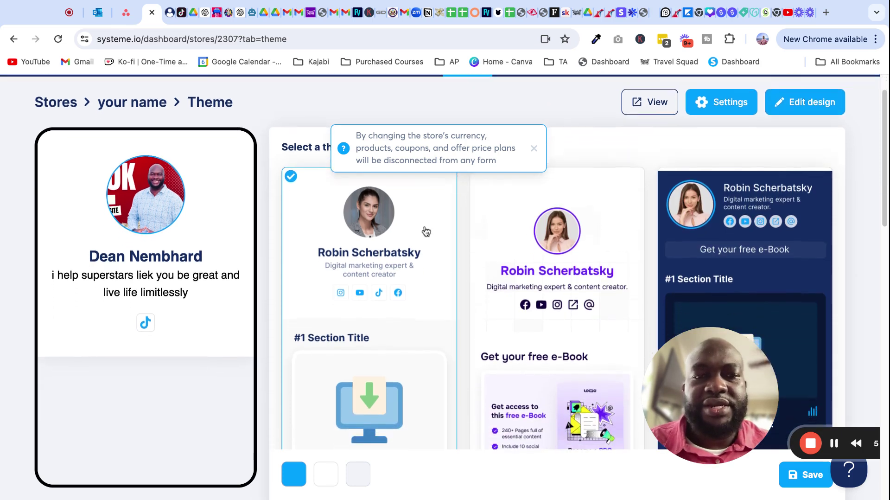
scroll(445, 242, down, 5)
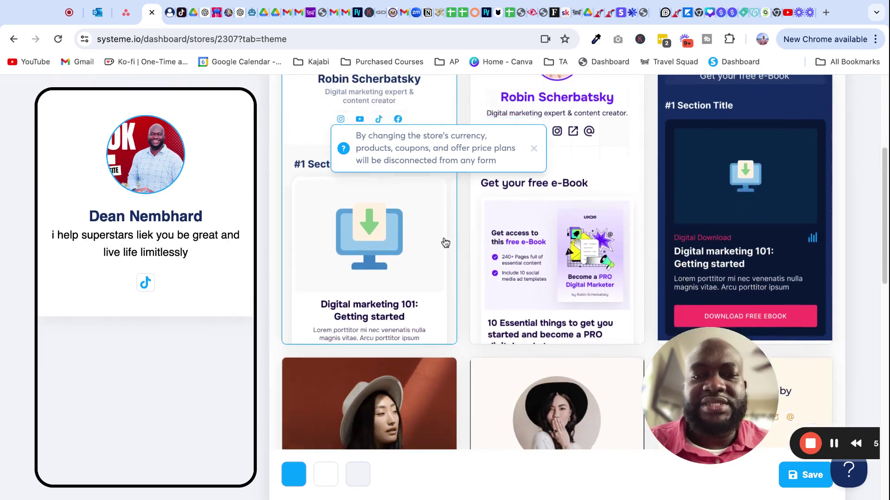
scroll(445, 243, down, 10)
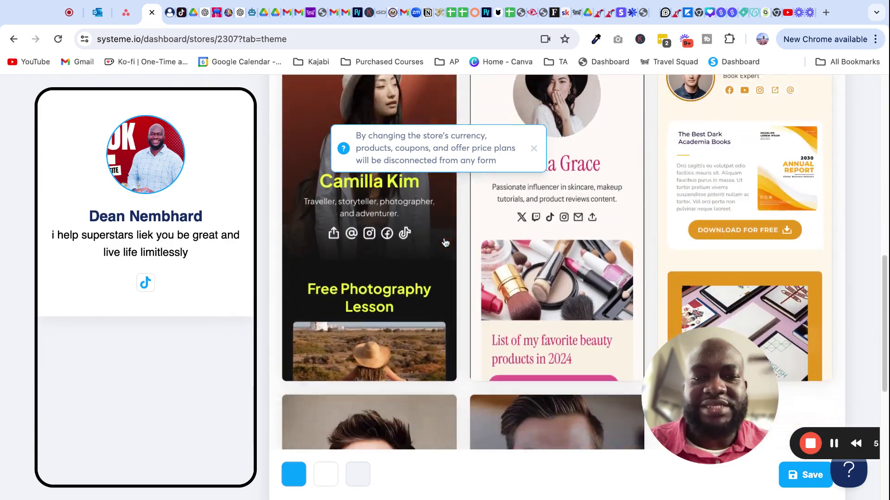
scroll(463, 259, down, 2)
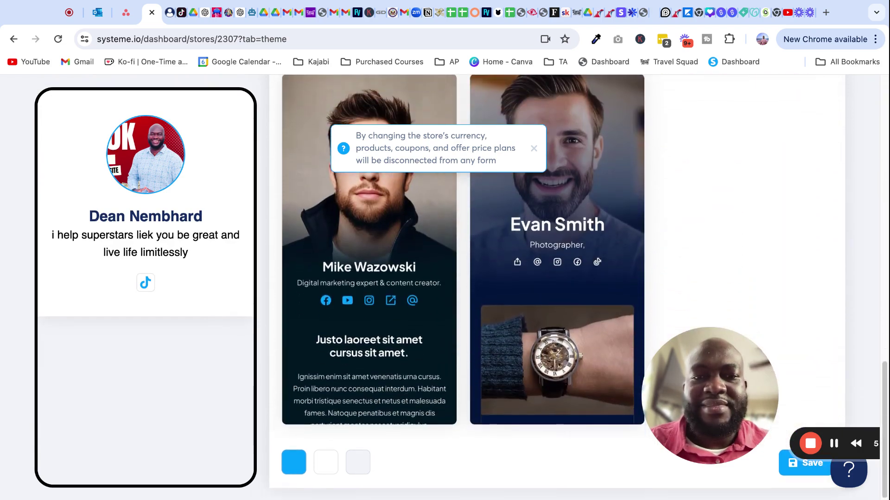
scroll(464, 259, up, 15)
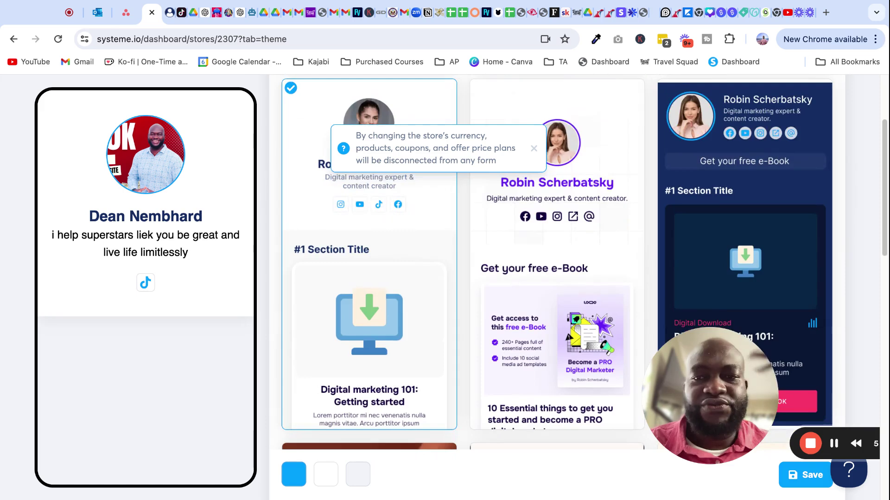
scroll(453, 284, up, 3)
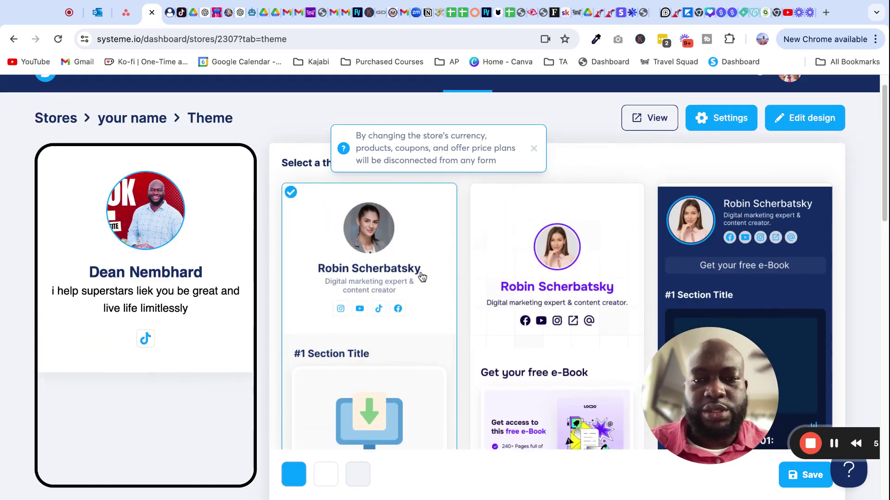
scroll(408, 279, down, 3)
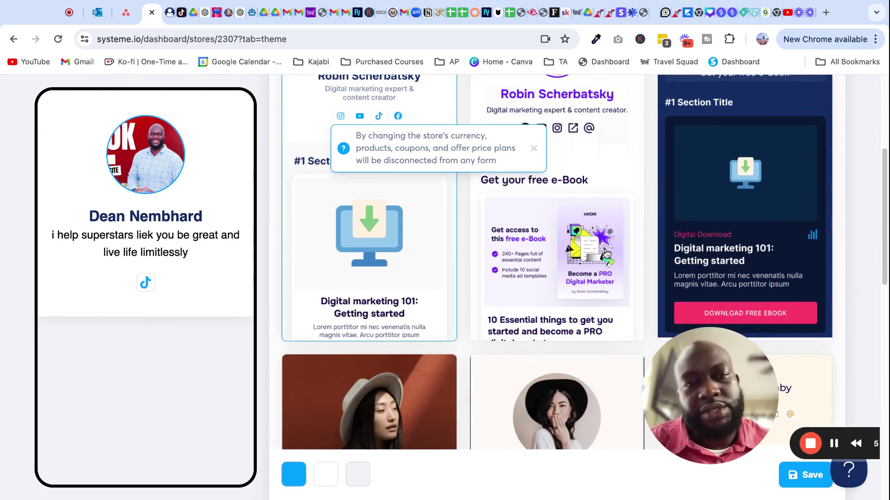
scroll(765, 201, up, 3)
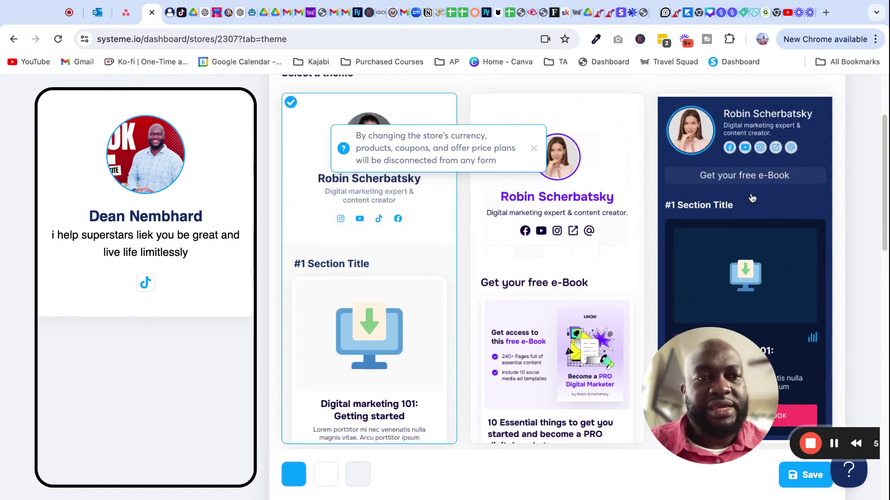
scroll(750, 197, down, 10)
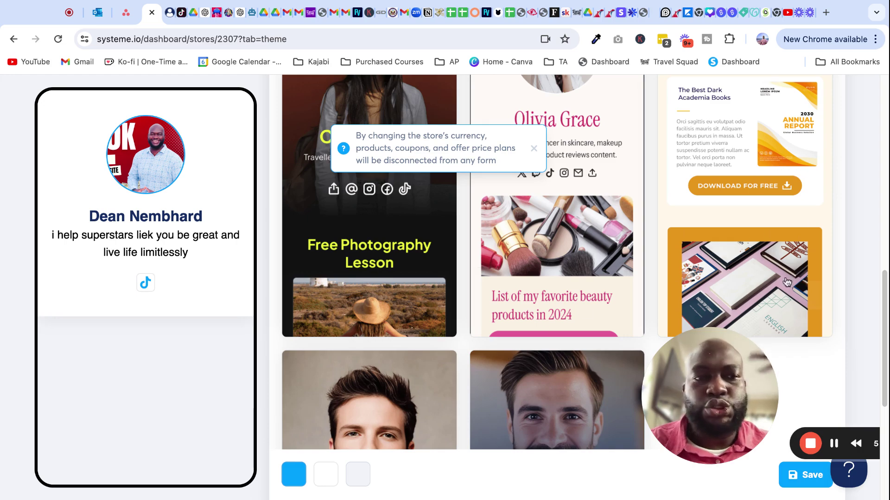
scroll(492, 347, up, 2)
scroll(488, 344, up, 3)
scroll(543, 290, up, 1)
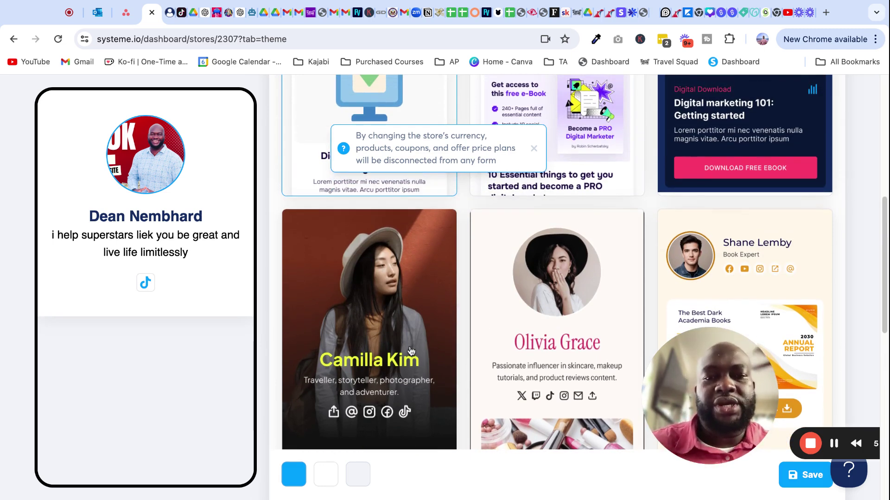
Try the black photo, pink-on-cream, orange-on-beige, navy and purple themes on the store
click(395, 300)
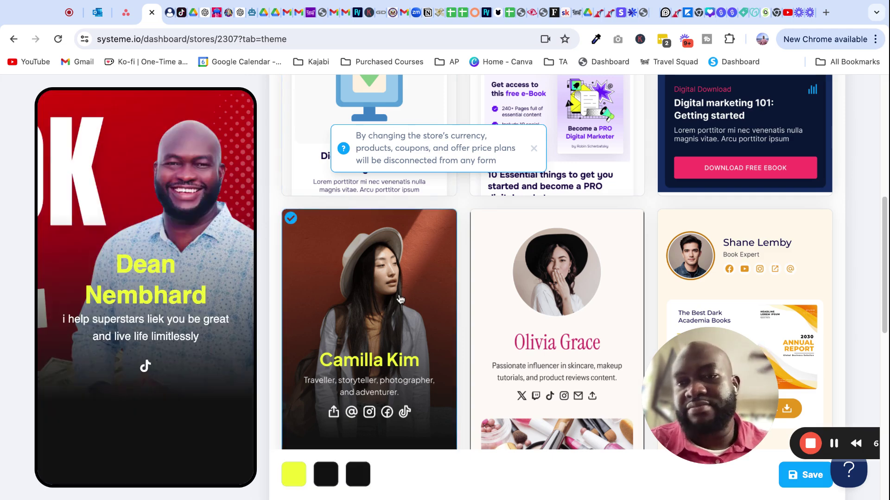
click(512, 330)
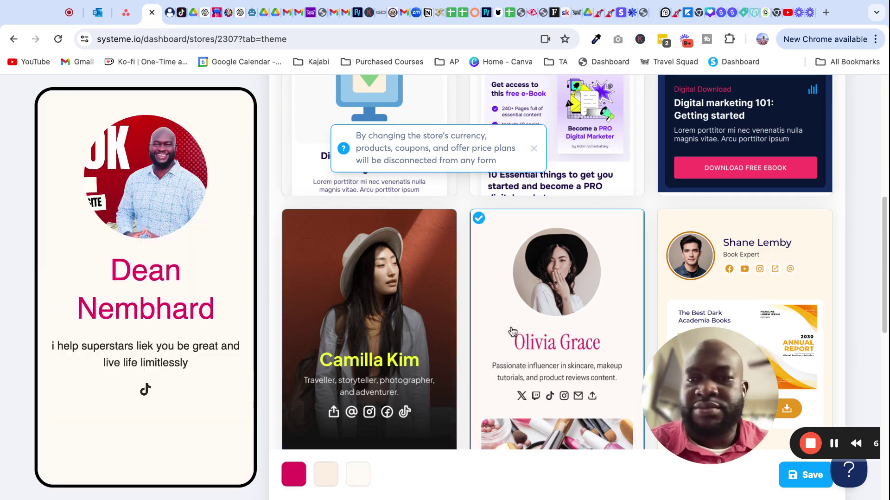
click(789, 275)
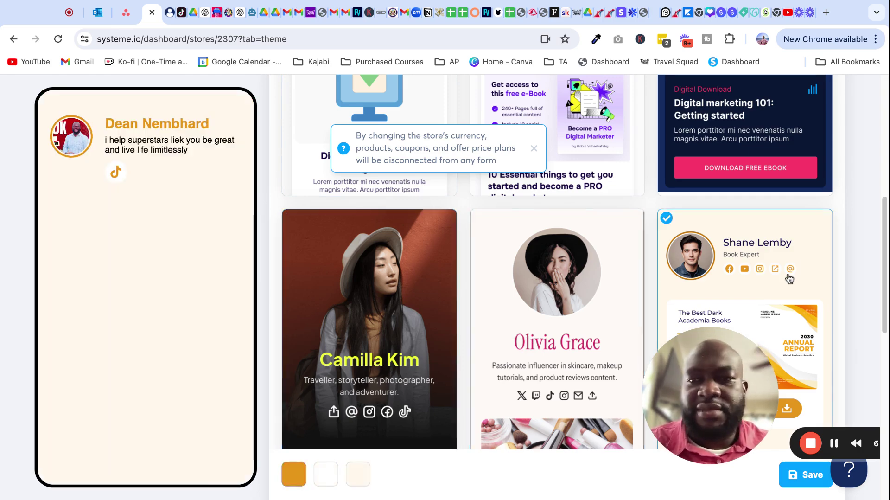
scroll(689, 310, up, 5)
click(771, 229)
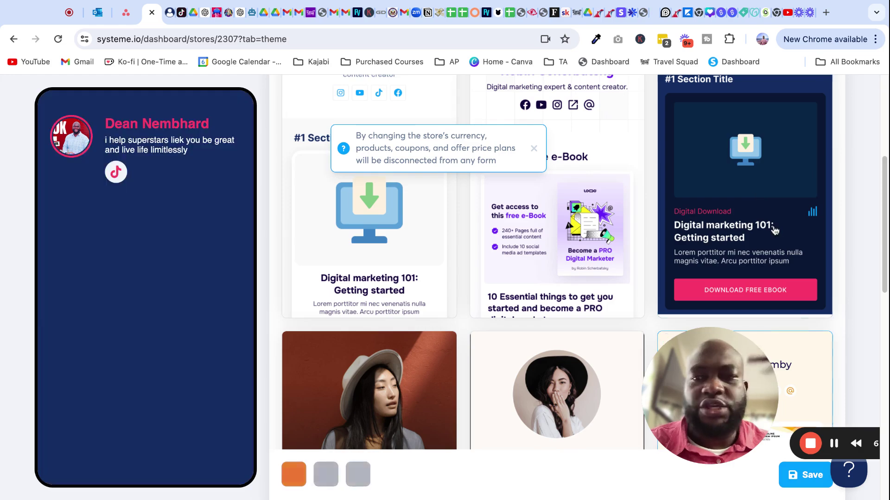
scroll(527, 325, up, 8)
click(515, 263)
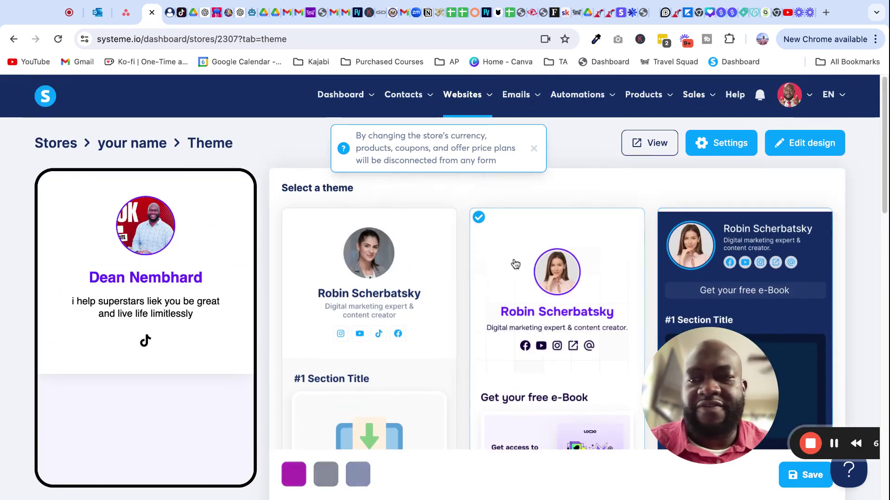
Try the black full-photo theme with yellow title text on the store and compare it with the other themes
scroll(492, 299, down, 10)
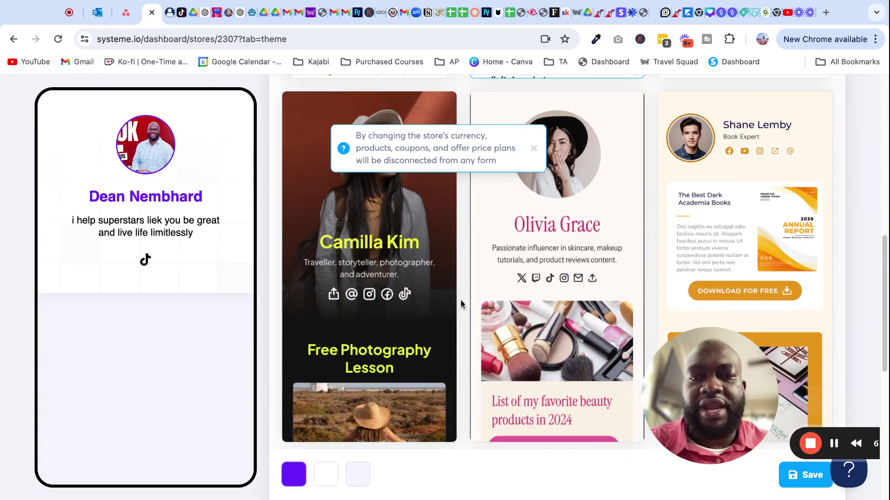
click(417, 212)
scroll(304, 302, down, 2)
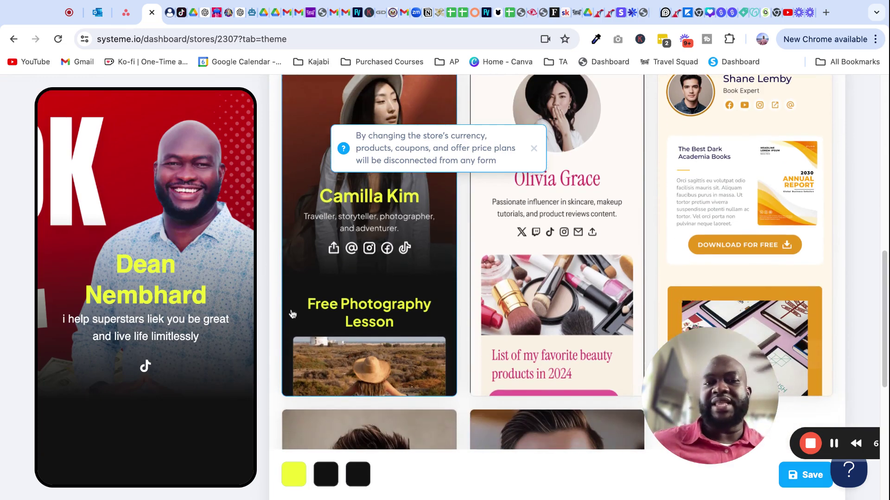
scroll(230, 258, up, 5)
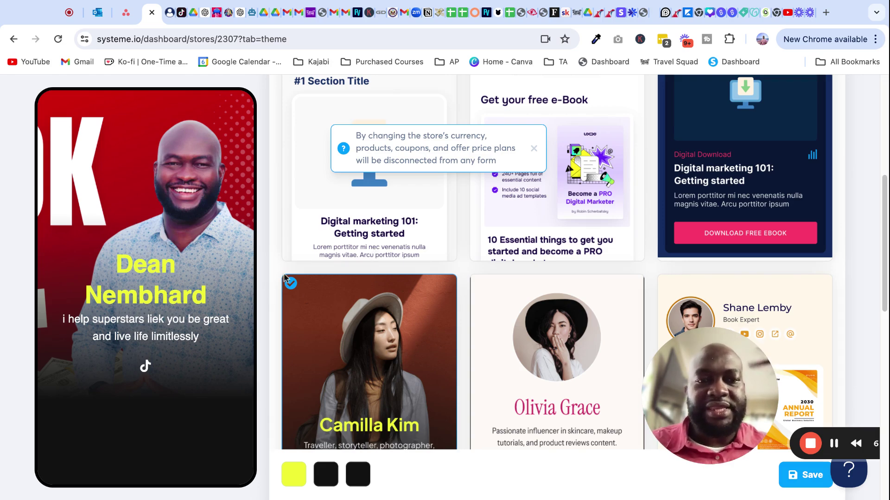
scroll(466, 340, down, 4)
scroll(465, 341, up, 10)
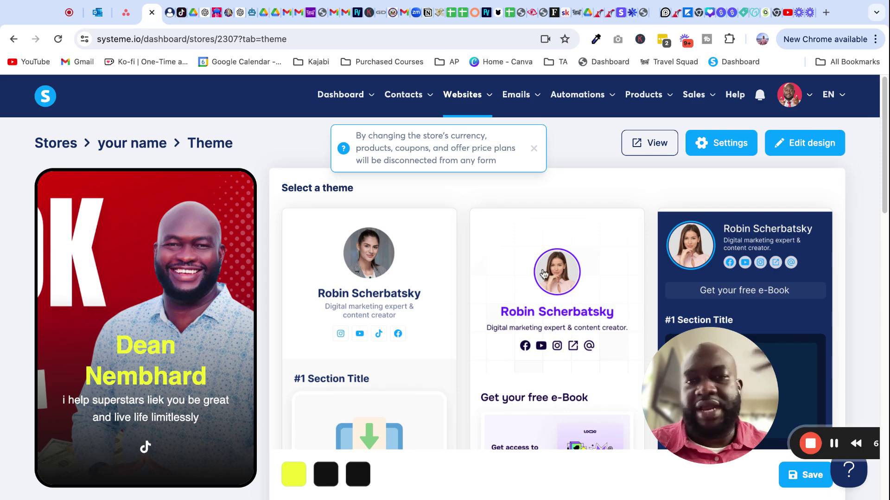
scroll(593, 228, down, 8)
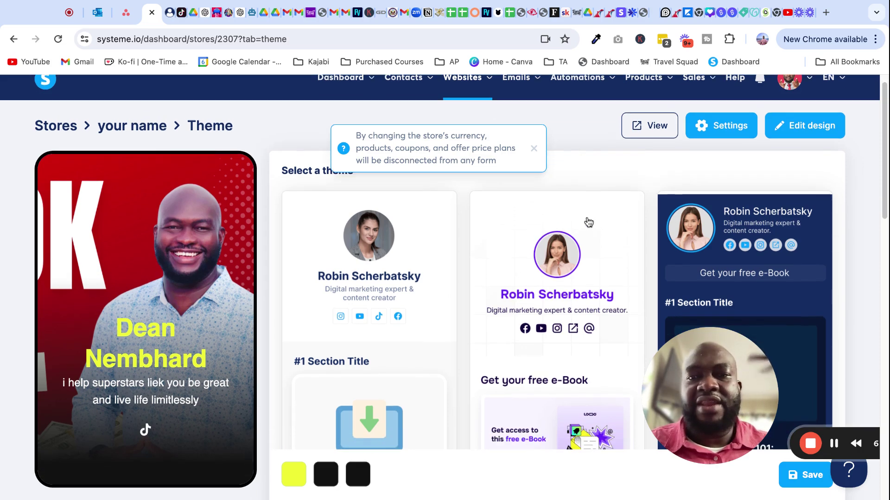
scroll(589, 223, down, 5)
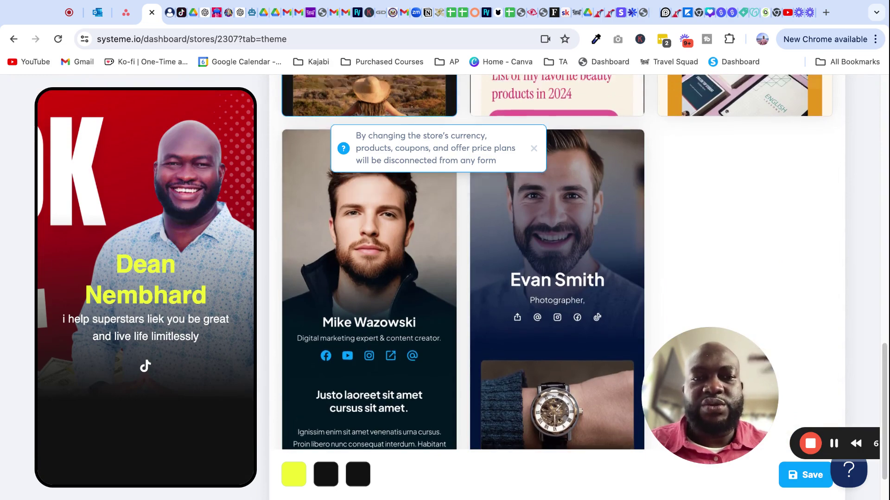
scroll(560, 261, up, 14)
scroll(560, 261, down, 15)
Apply the near-black full-photo theme with blue accents to the store, keeping its default colours, and save the design
click(578, 192)
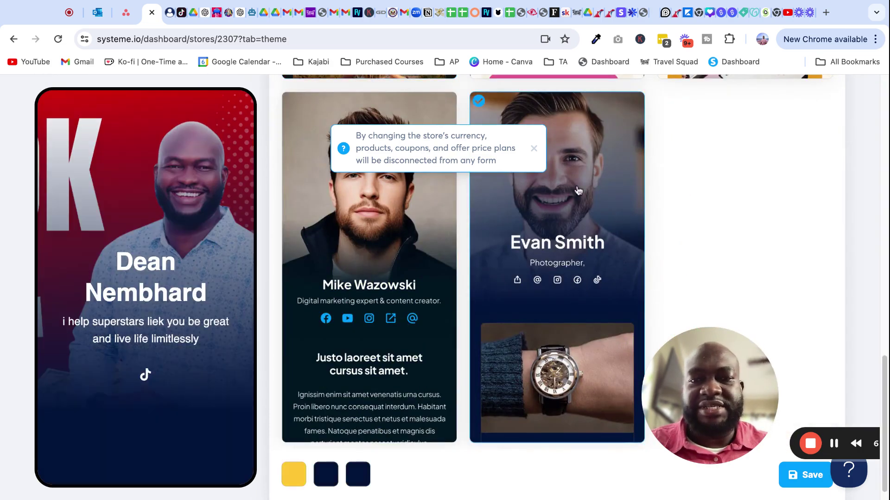
click(381, 217)
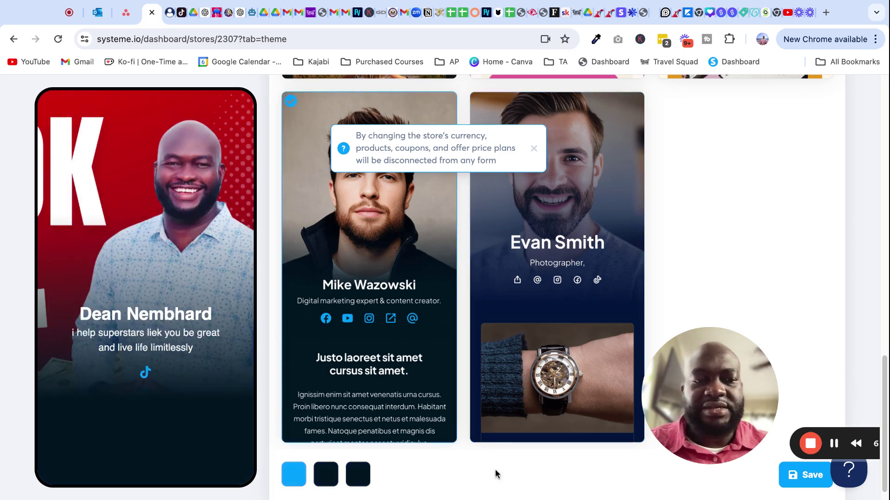
click(326, 478)
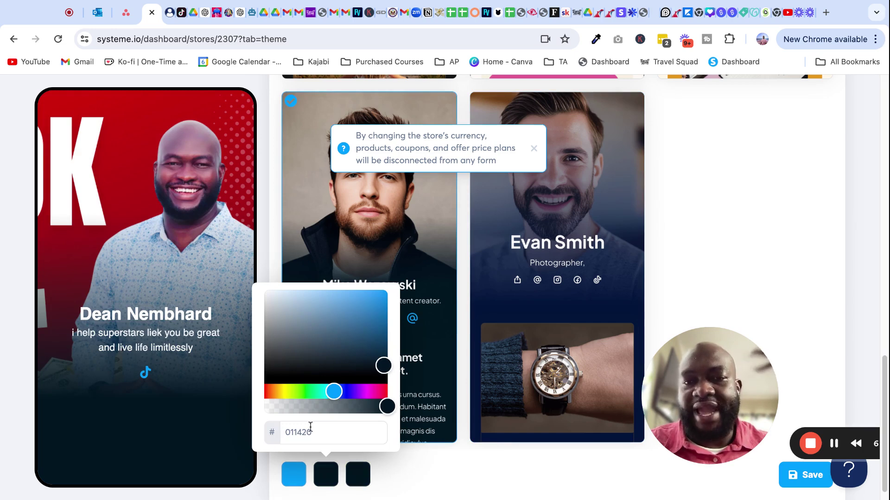
click(765, 231)
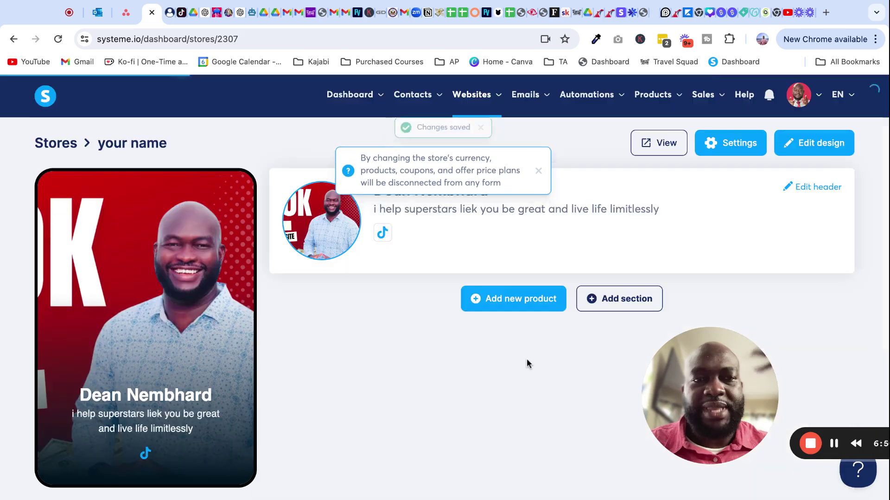
click(539, 177)
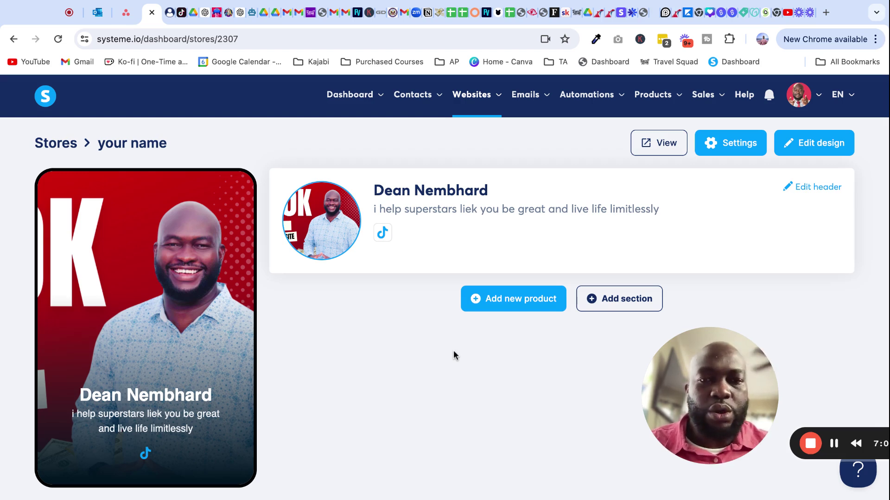
Add a section named "Frebbies" to the store
click(601, 306)
click(375, 296)
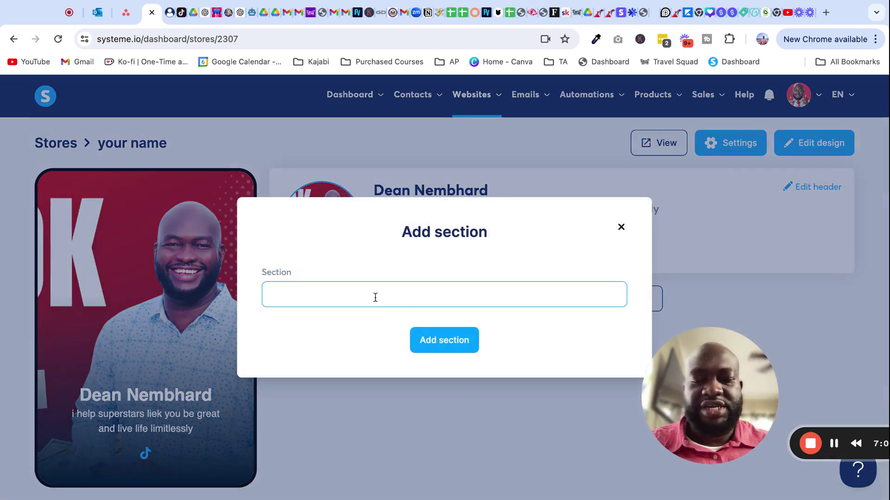
text(Frebbies)
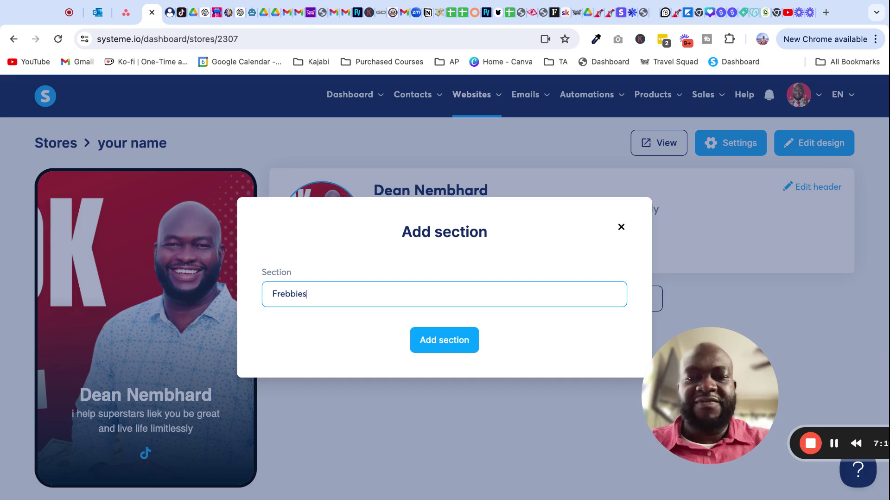
click(444, 341)
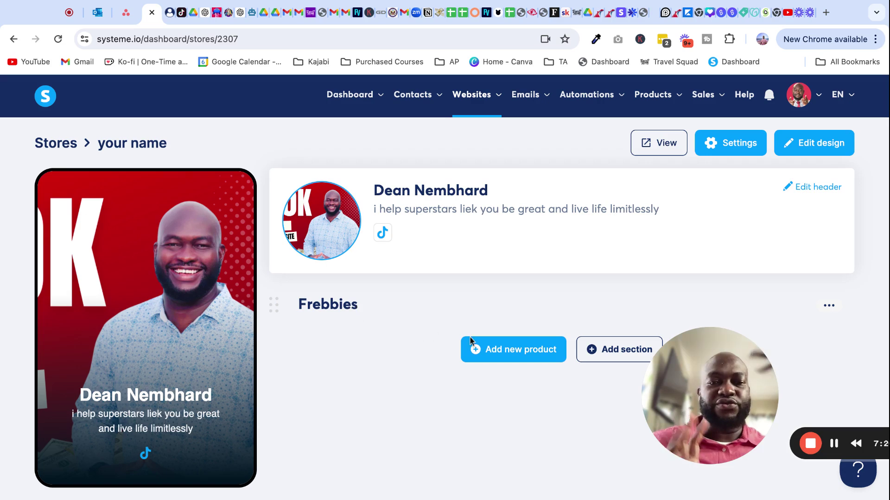
Open a new Collect emails product, review its thumbnail and thank you page settings, and return to the store
click(507, 356)
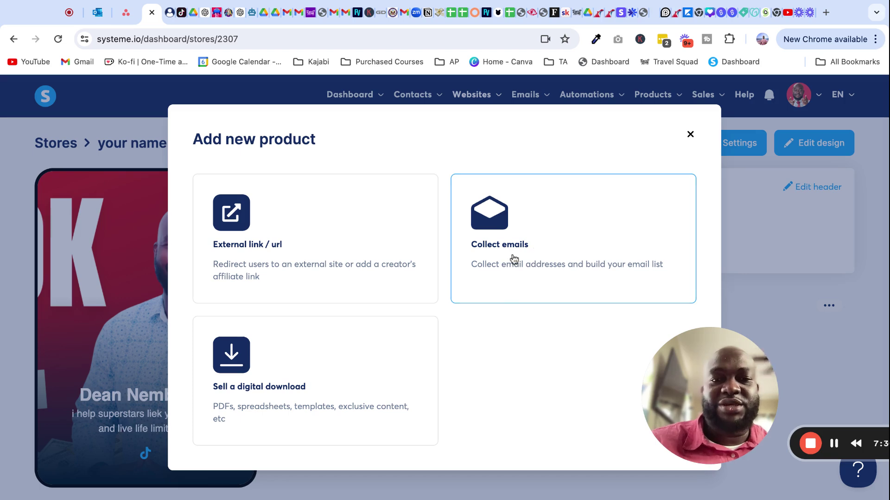
click(536, 259)
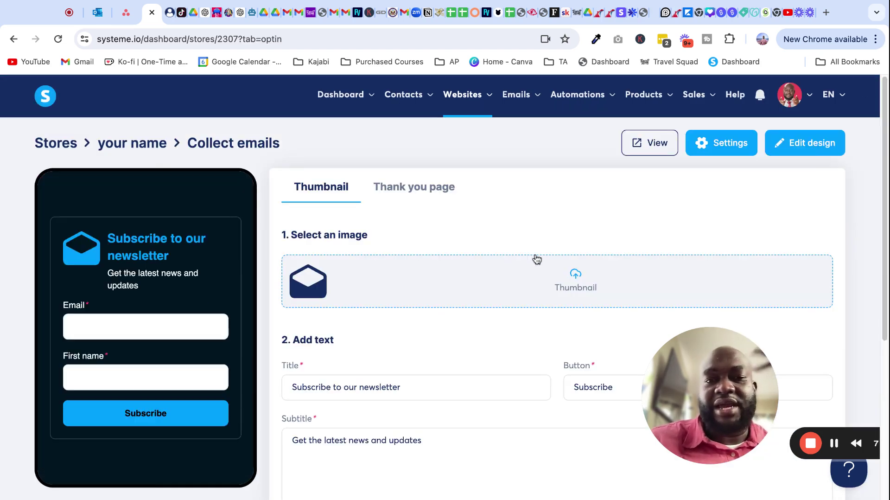
scroll(438, 347, down, 4)
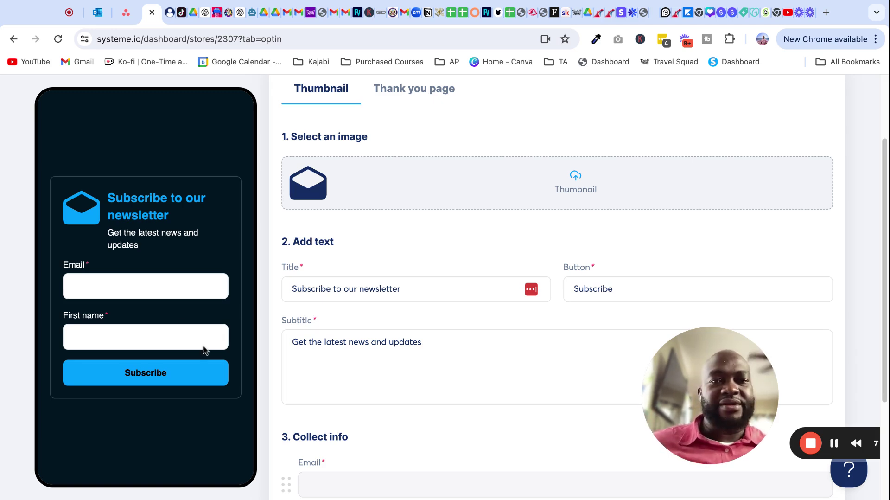
scroll(429, 373, up, 1)
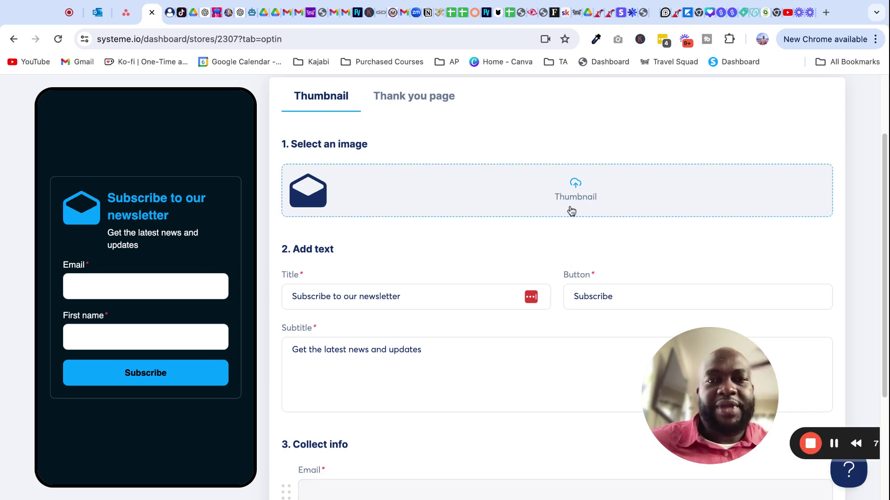
click(419, 98)
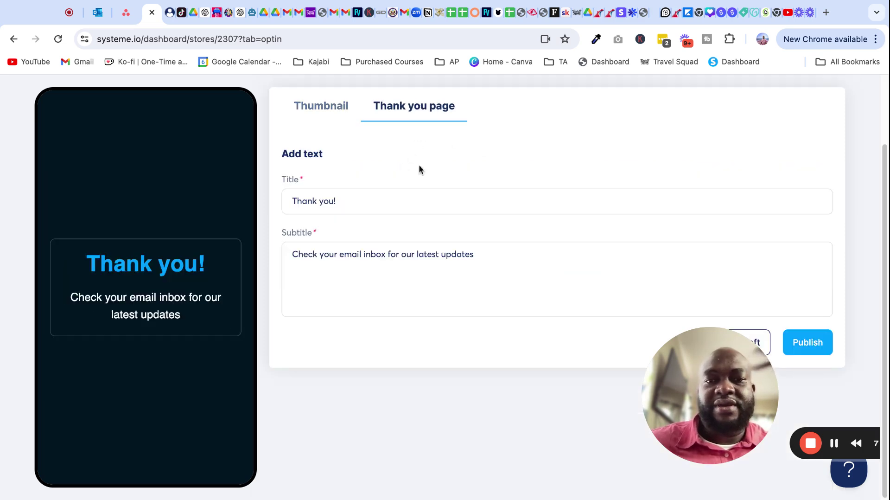
click(13, 39)
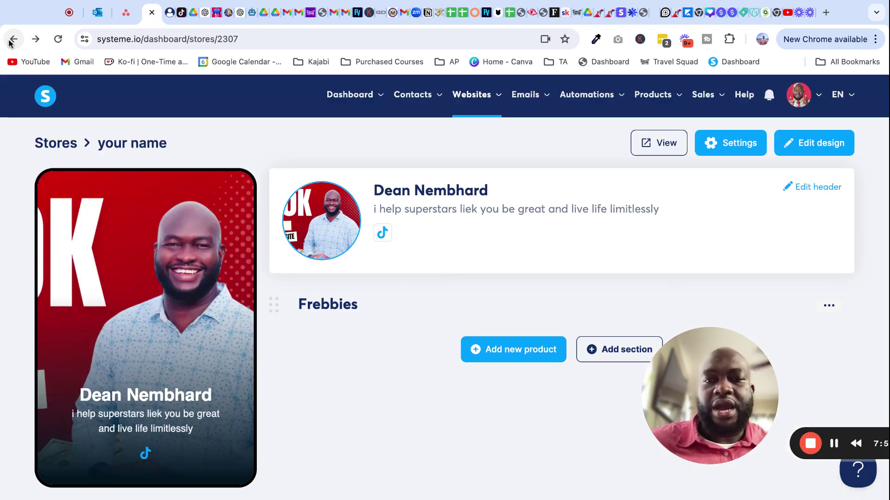
Start a new "Sell a digital download" product and review its thumbnail settings
click(476, 352)
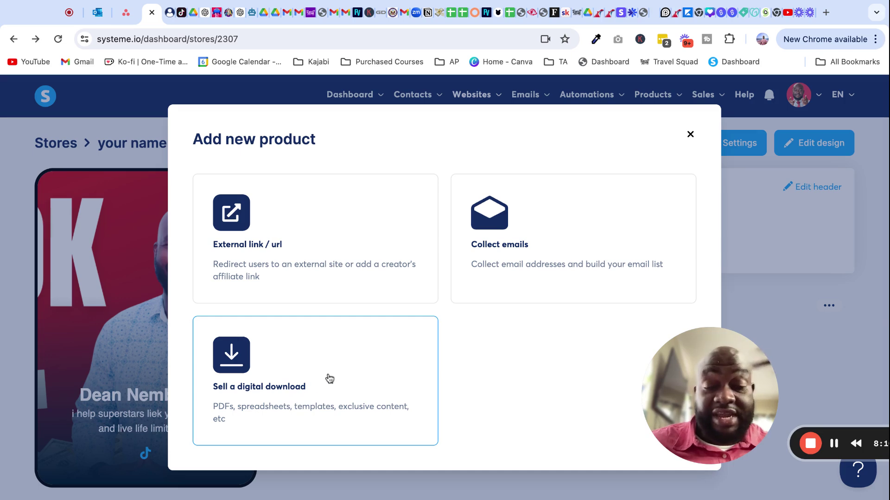
click(269, 393)
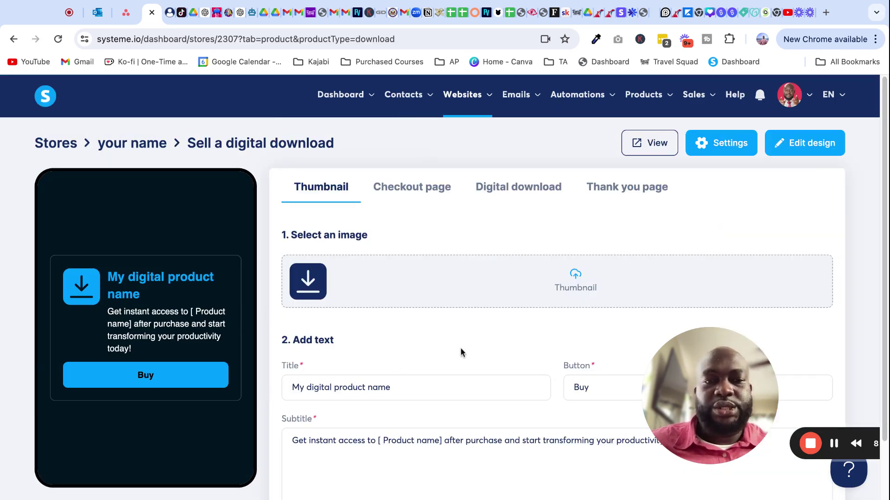
scroll(482, 331, down, 2)
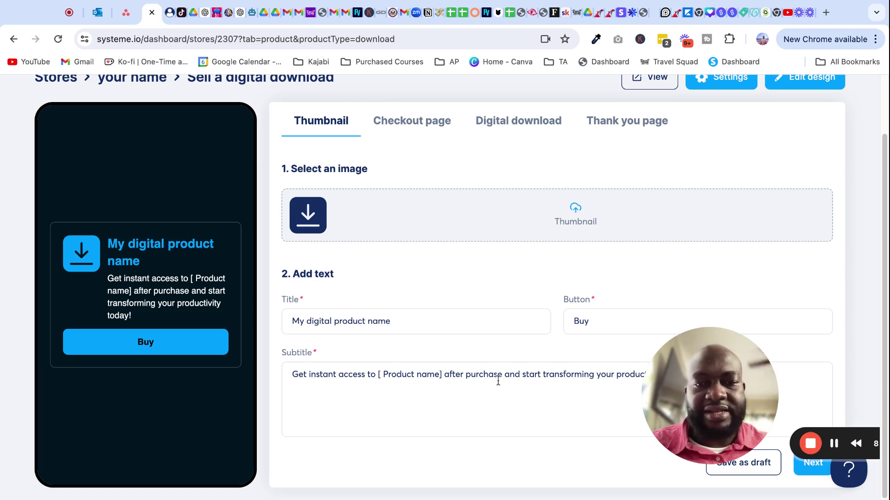
scroll(449, 288, up, 1)
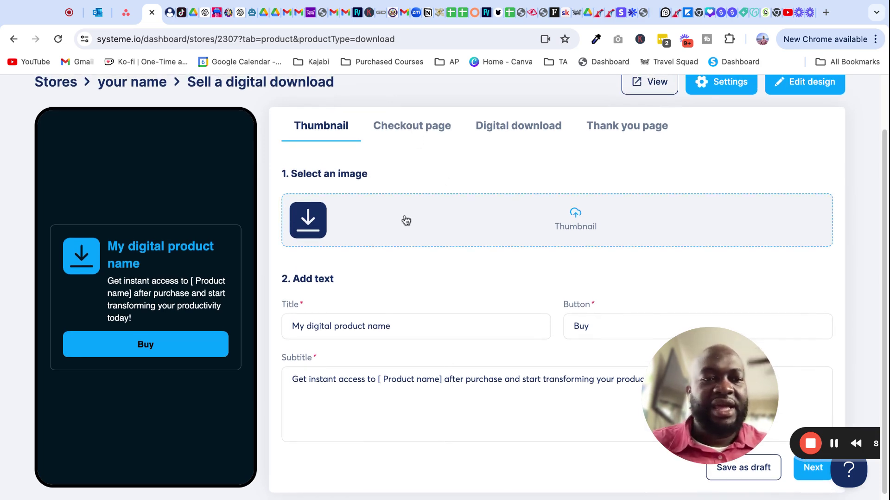
Open the digital download's checkout page settings and examine its image, text and live preview
click(412, 132)
scroll(432, 257, down, 1)
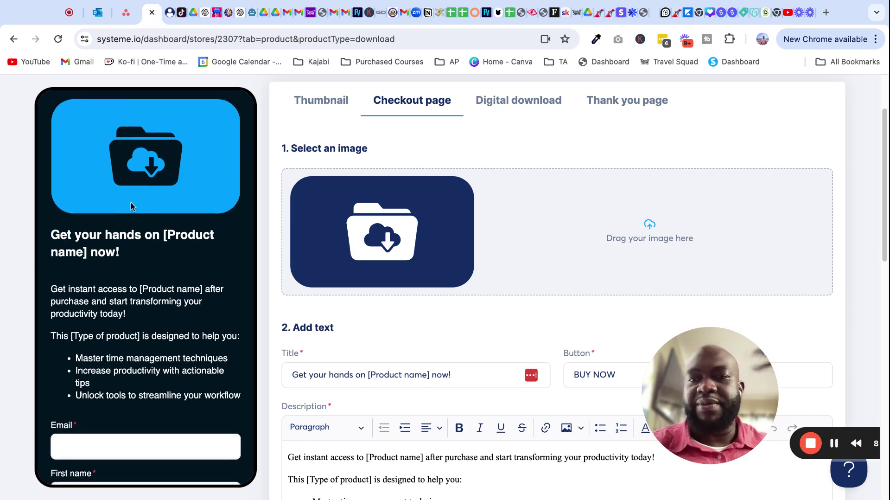
scroll(130, 201, down, 1)
scroll(115, 218, down, 3)
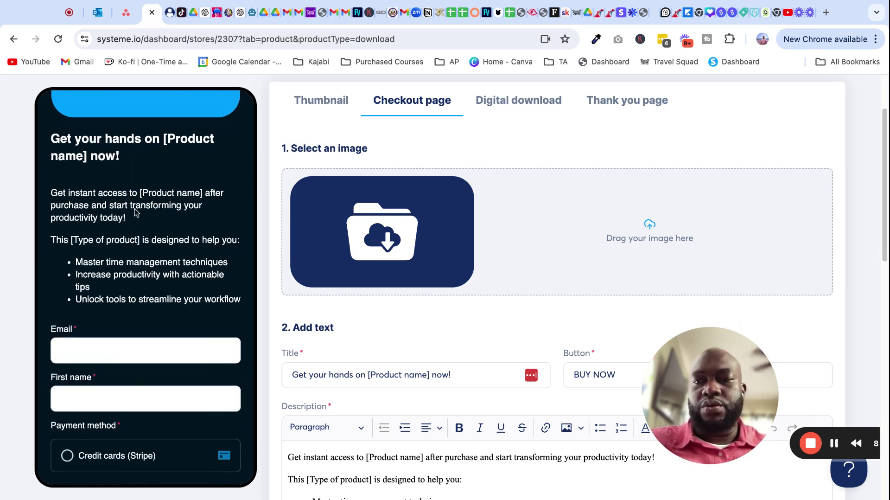
scroll(139, 213, down, 1)
scroll(360, 341, down, 5)
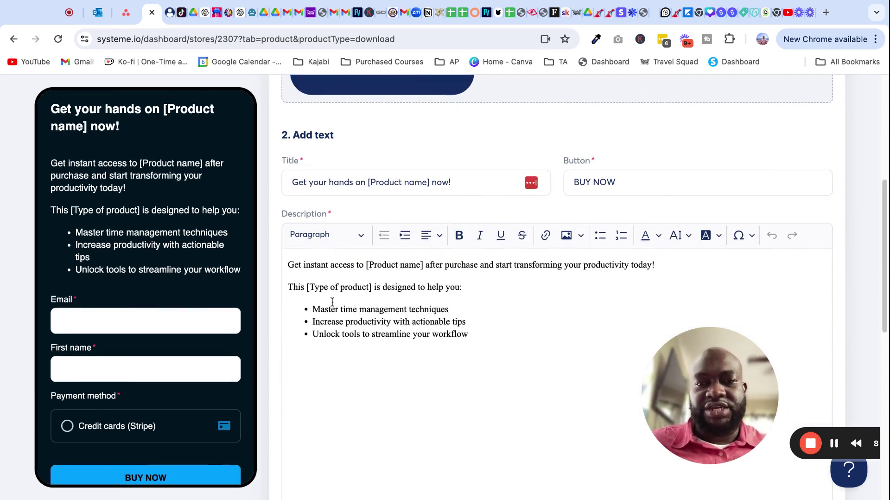
Highlight the checkout page's full description text, clear the selection, and review the description area
click(288, 260)
key(shift+Down)
key(shift+Down)
key(shift+Down)
key(shift+Down)
key(shift+Down)
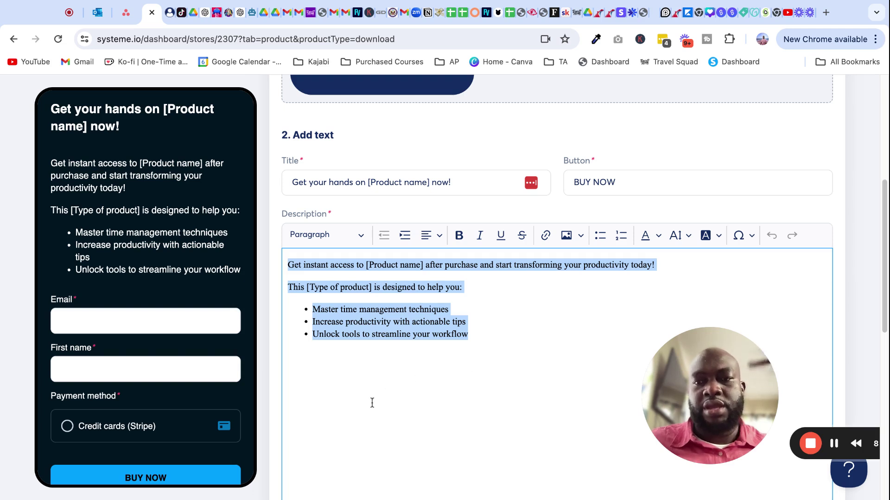
click(372, 402)
scroll(218, 234, down, 1)
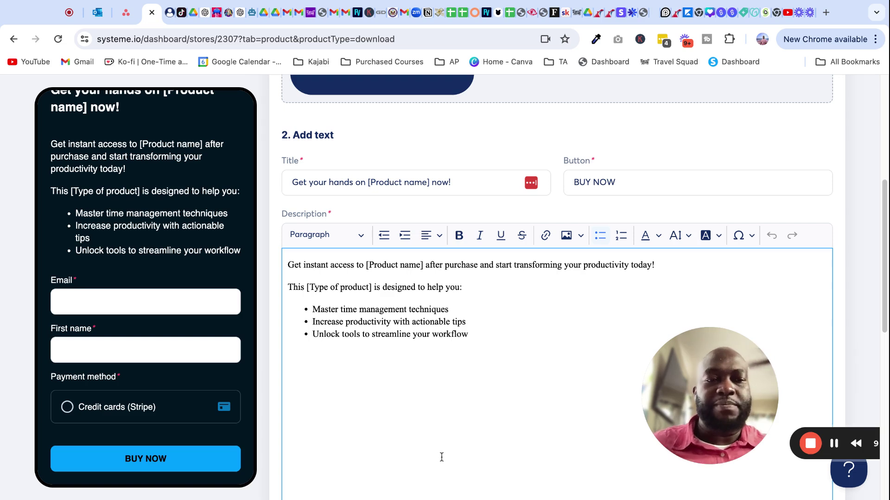
scroll(434, 444, up, 1)
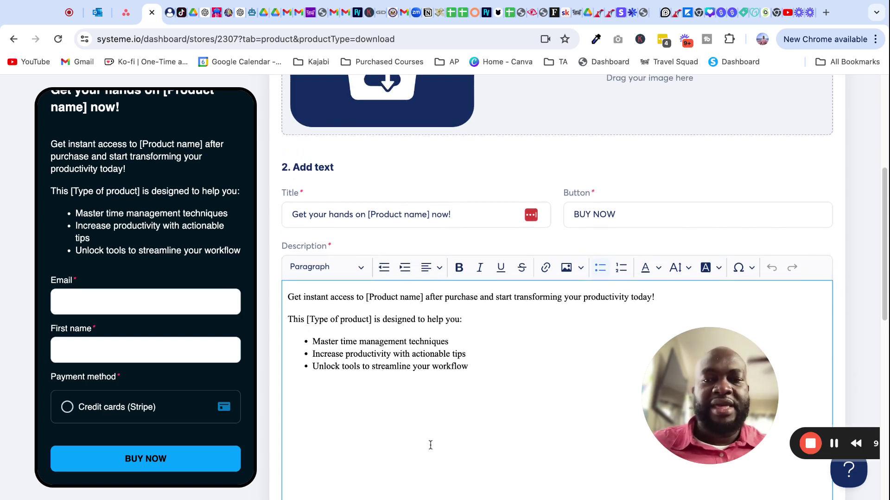
Open the form for creating a new price plan on the digital download's checkout page
scroll(431, 445, up, 1)
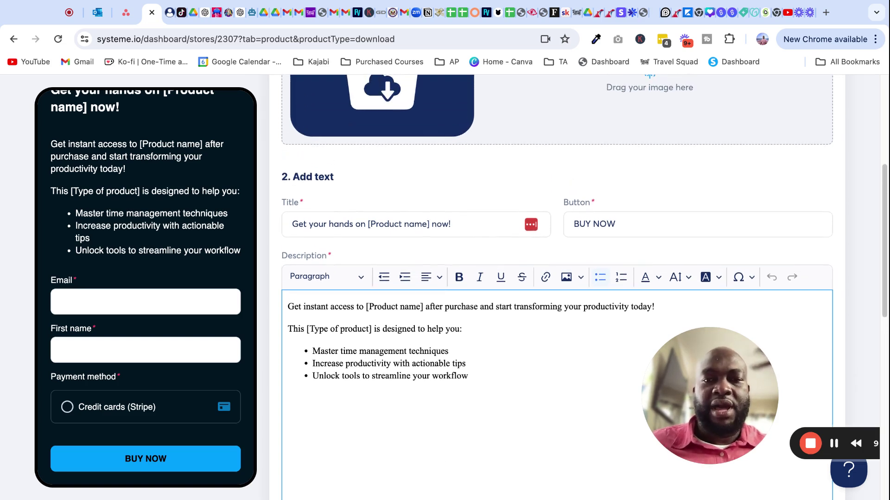
scroll(585, 261, up, 2)
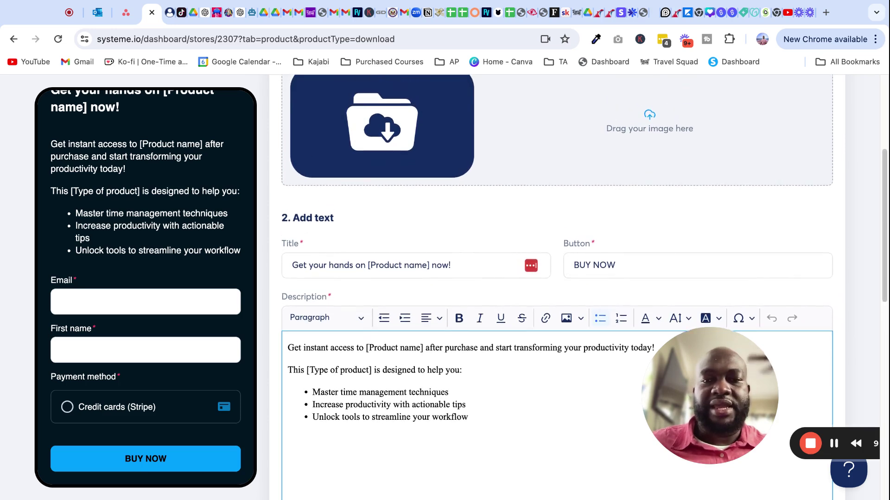
scroll(458, 375, up, 6)
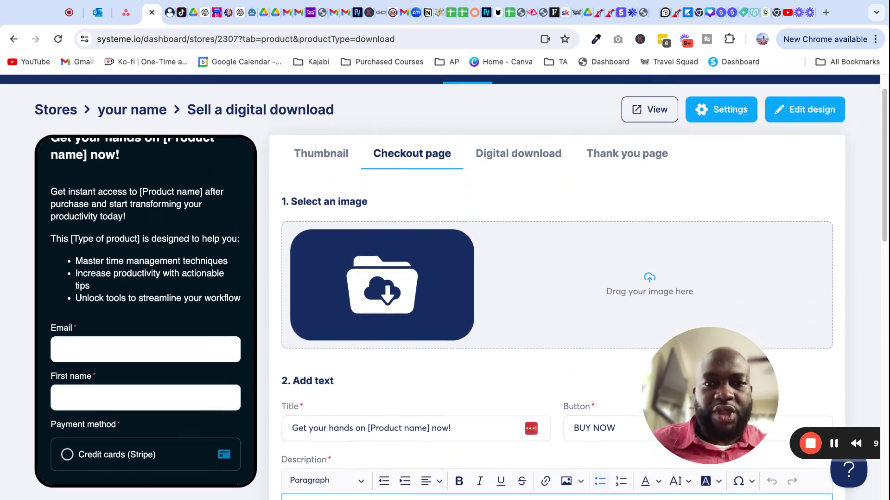
scroll(458, 375, down, 15)
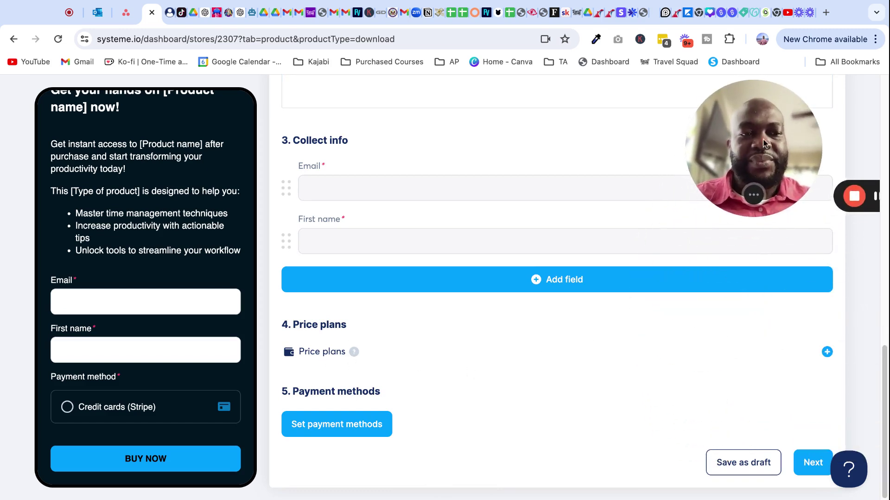
click(827, 353)
scroll(712, 334, down, 2)
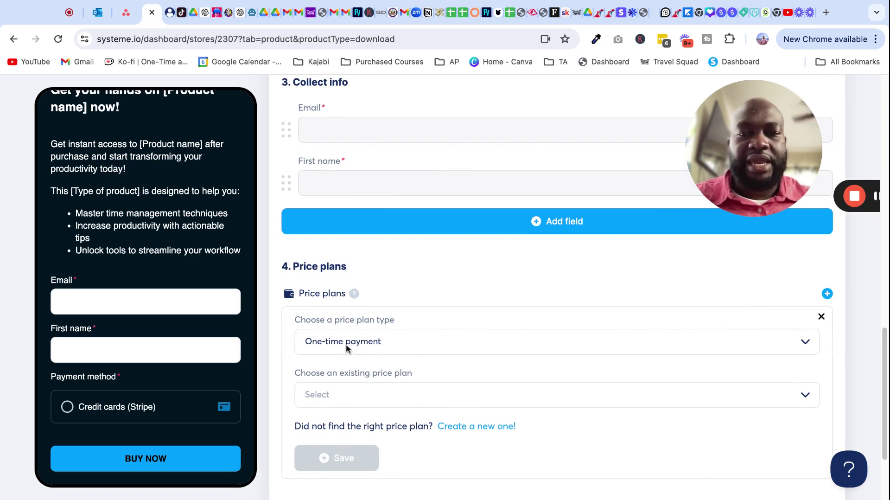
click(490, 426)
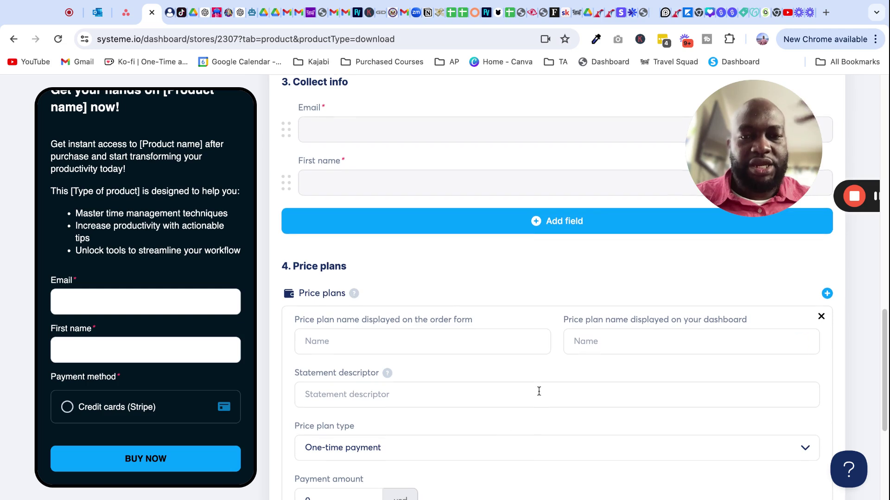
Examine the new price plan's order form name, dashboard name and statement descriptor fields, including the descriptor's help text
scroll(539, 391, down, 2)
click(315, 297)
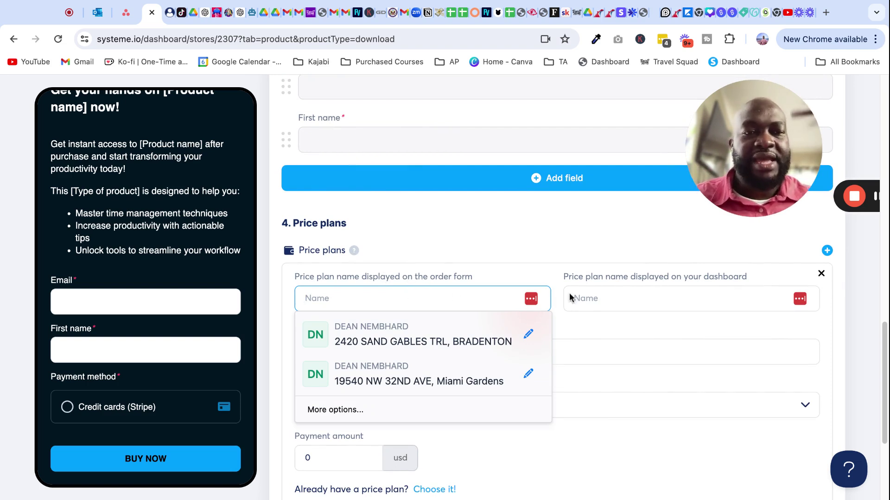
click(617, 293)
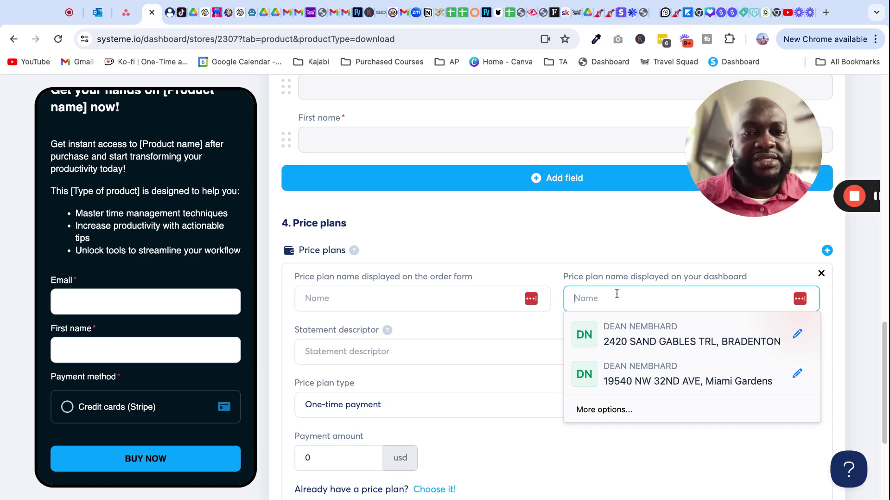
click(307, 348)
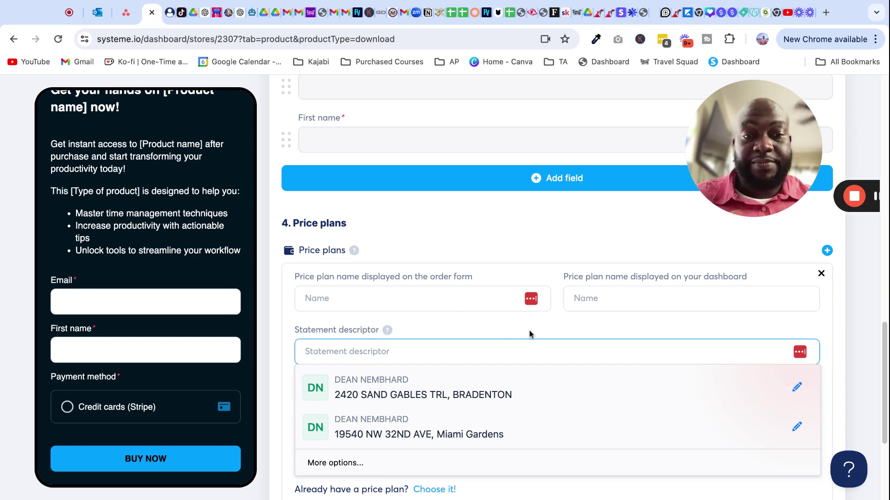
click(469, 356)
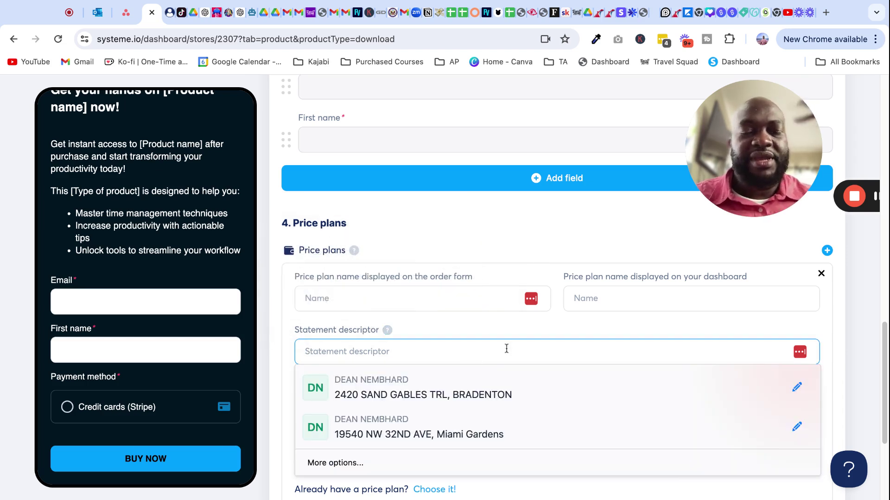
click(598, 330)
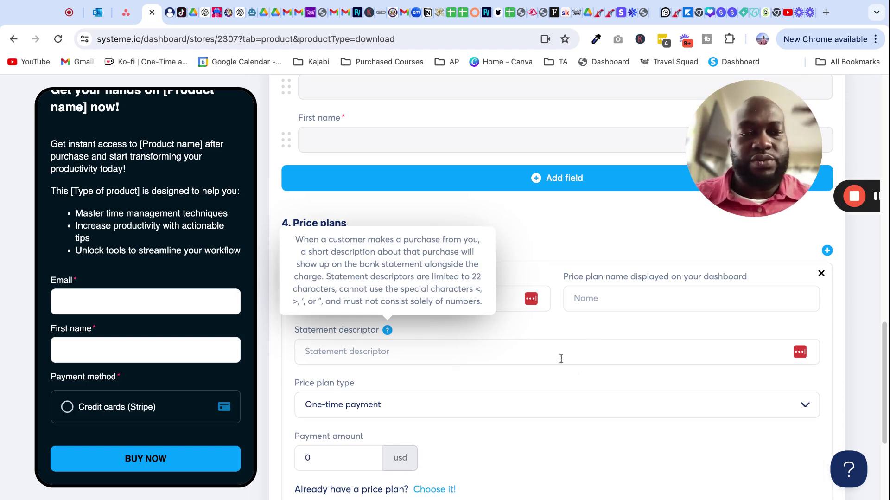
Review the price plan type, payment amount and payment methods settings of the checkout page
scroll(510, 361, down, 1)
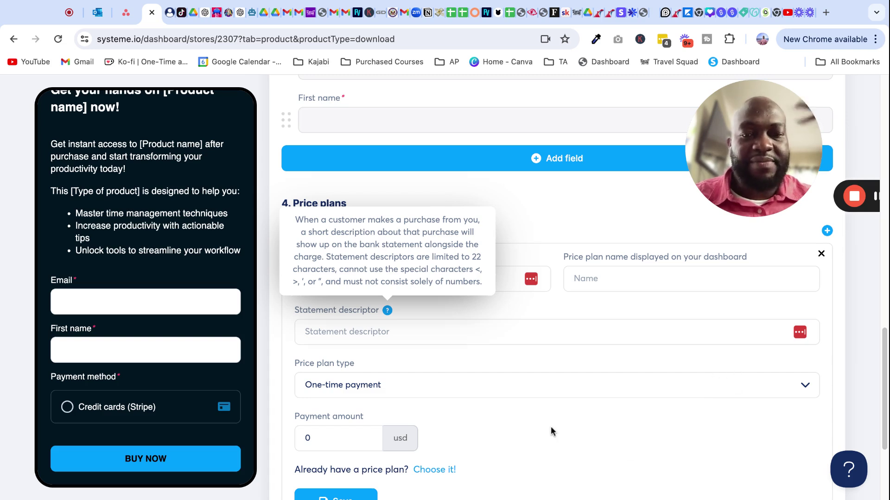
scroll(533, 424, down, 2)
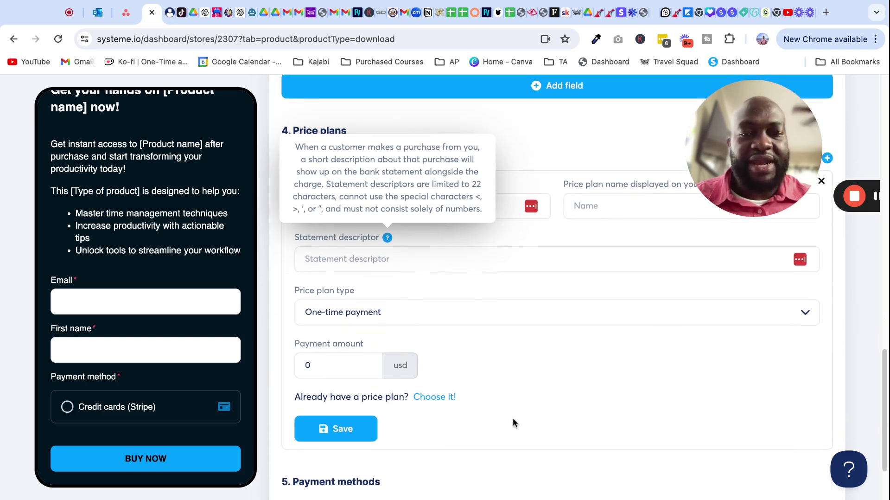
click(299, 365)
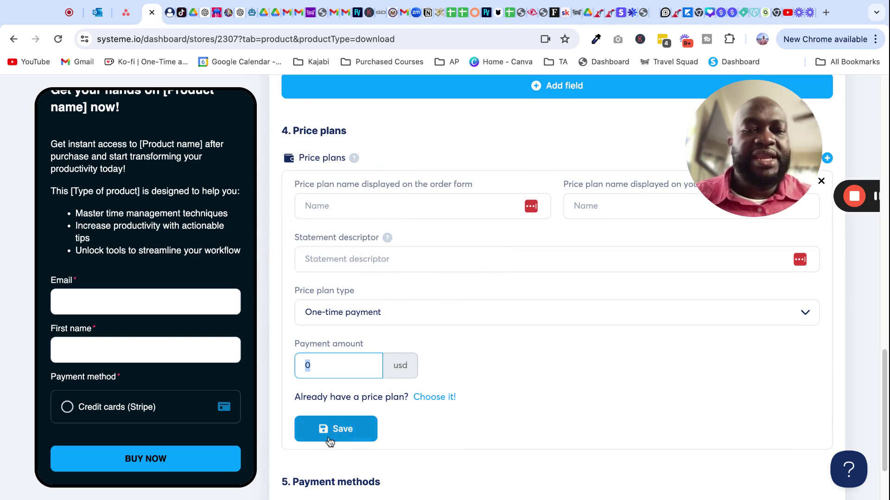
scroll(608, 408, down, 2)
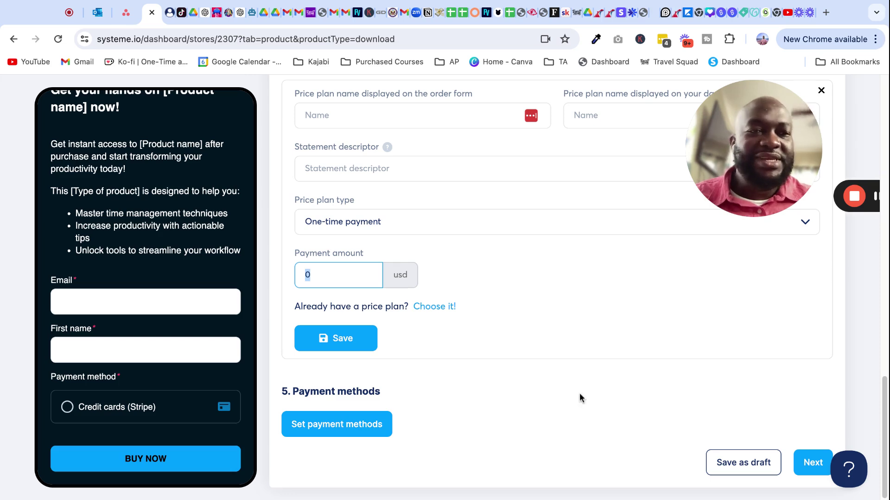
scroll(563, 409, up, 15)
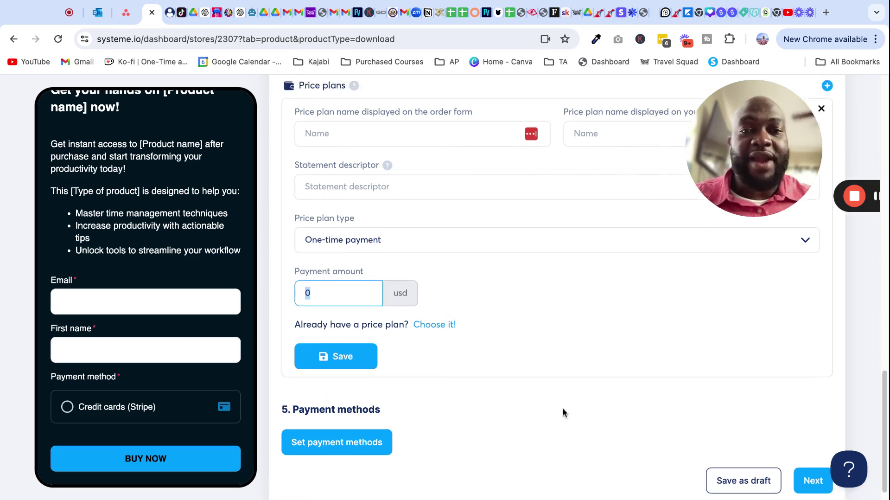
scroll(563, 407, up, 5)
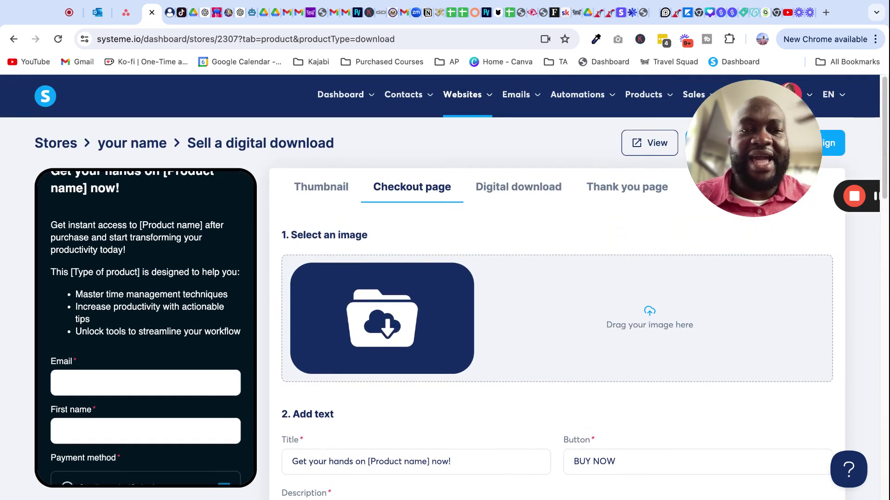
Open the product's digital download settings and review the product name, file upload and confirmation email sections
click(518, 193)
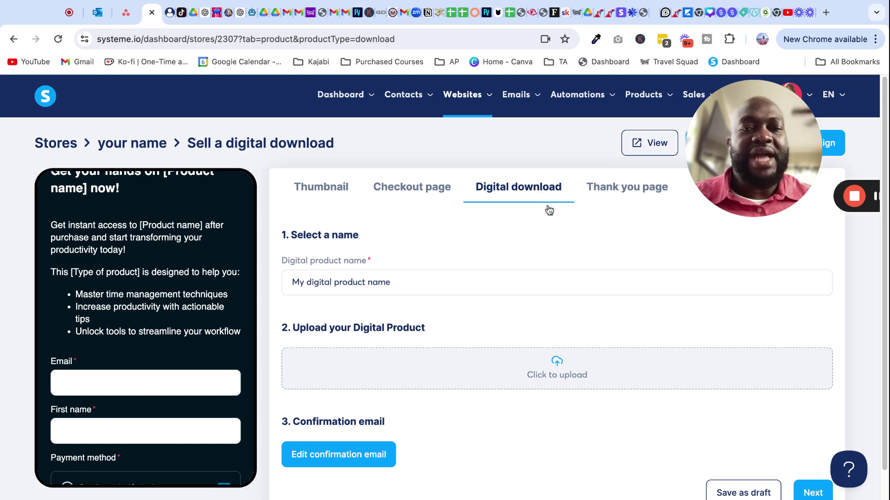
click(288, 284)
key(super+a)
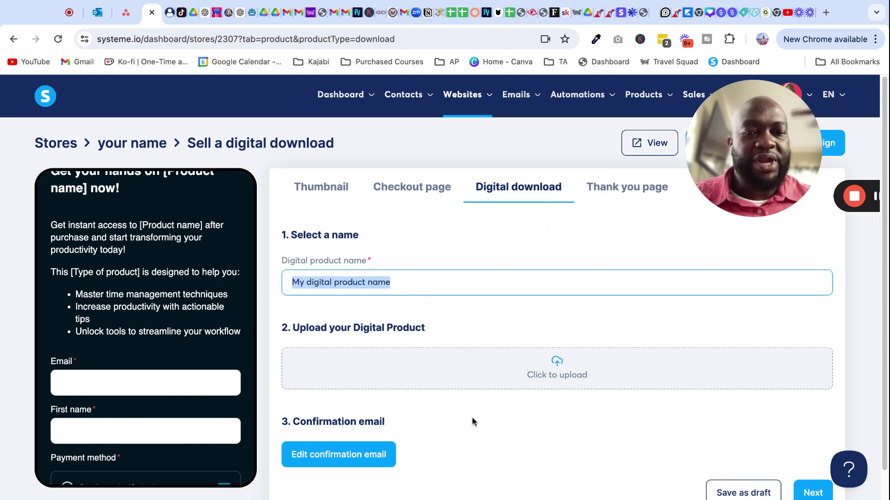
scroll(466, 417, down, 1)
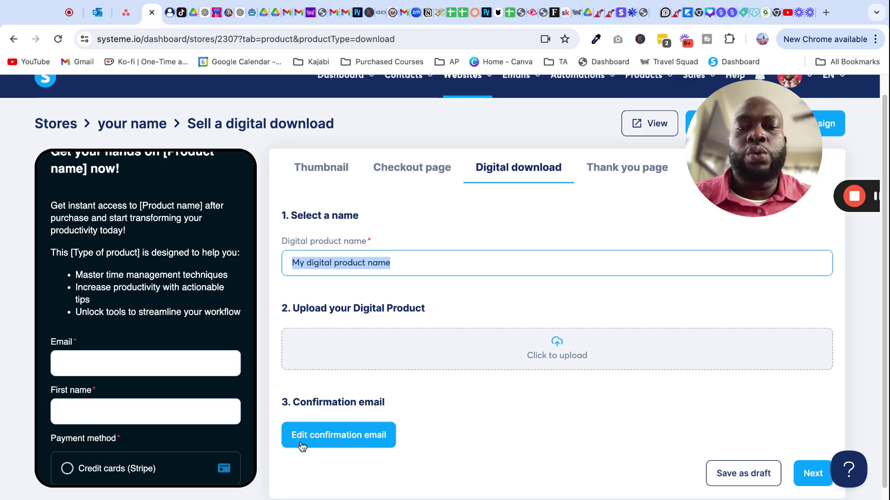
Review the confirmation email's subject, body and sender settings, close it, and open the thank you page settings
click(351, 441)
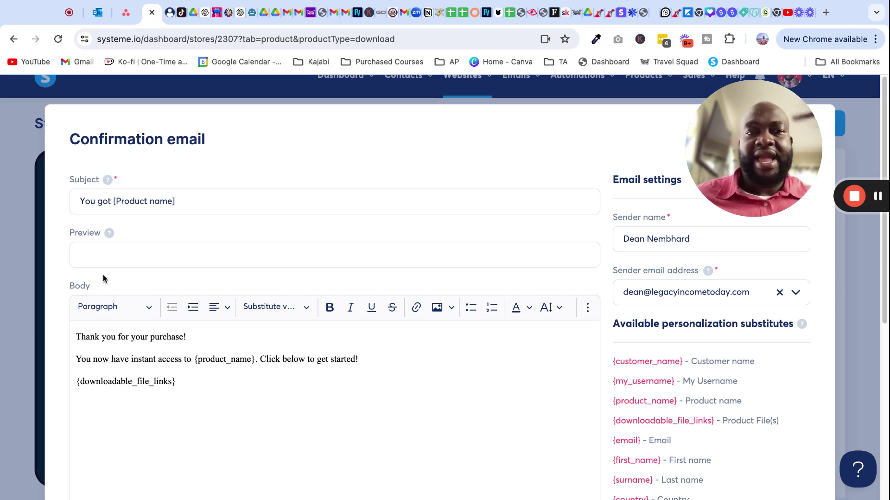
click(357, 94)
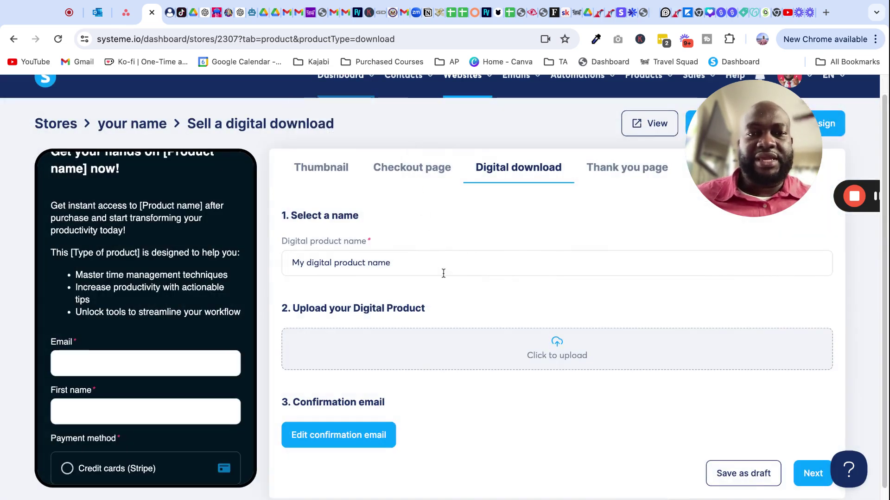
click(627, 170)
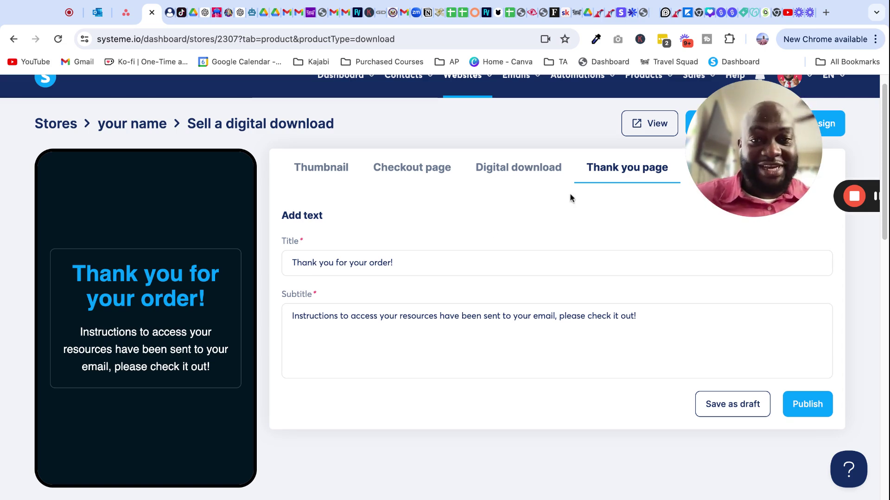
Return to the stores list, open the other existing store, and examine its header, section and product in the live preview
click(70, 126)
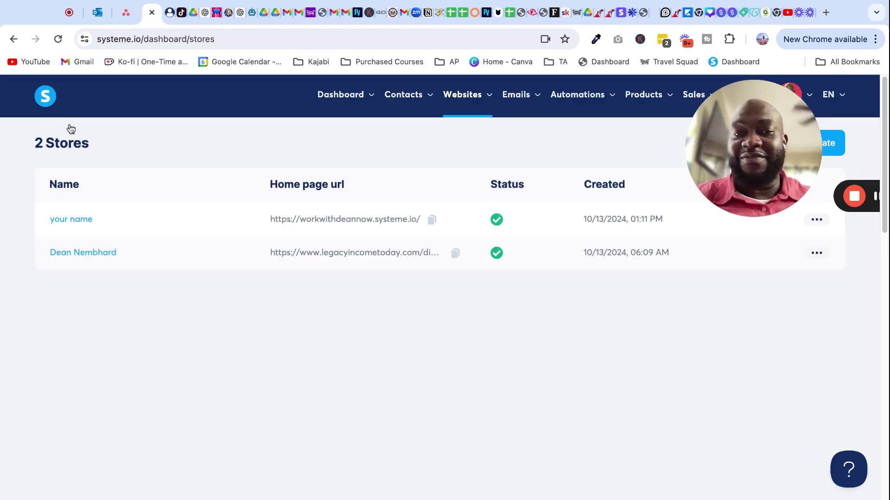
click(94, 259)
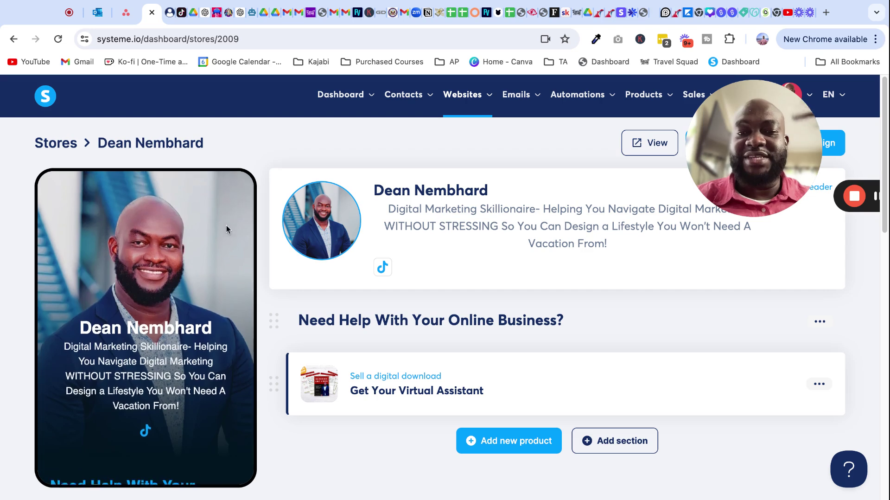
scroll(162, 241, down, 1)
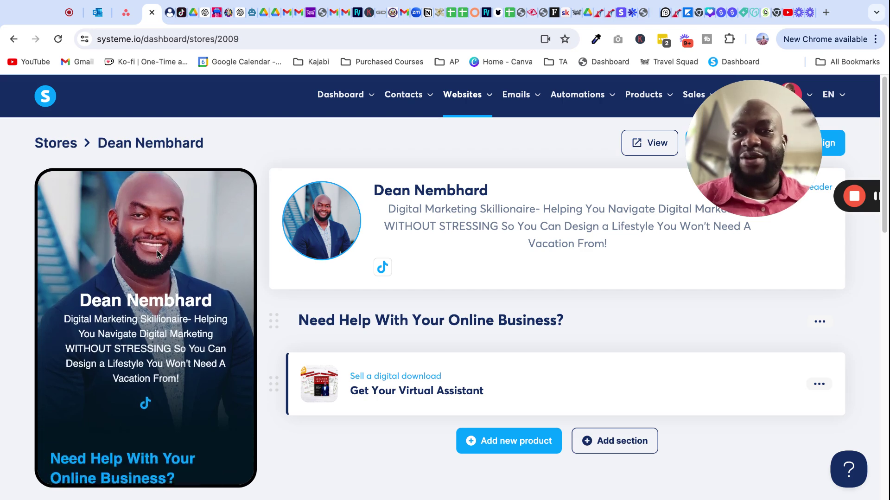
scroll(155, 223, down, 1)
scroll(156, 223, down, 5)
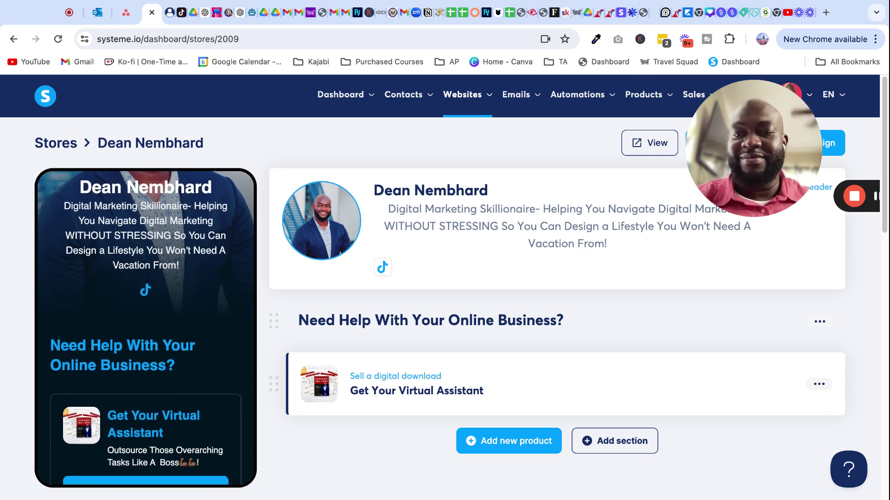
scroll(156, 223, down, 4)
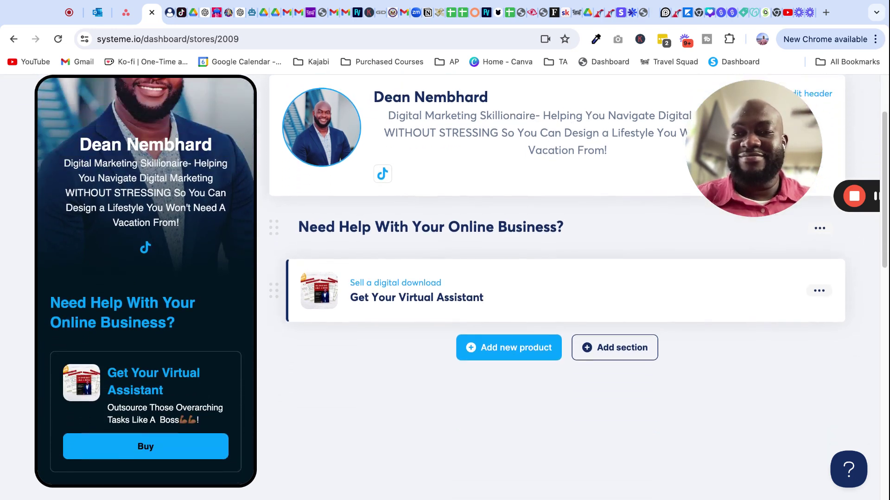
scroll(146, 279, up, 4)
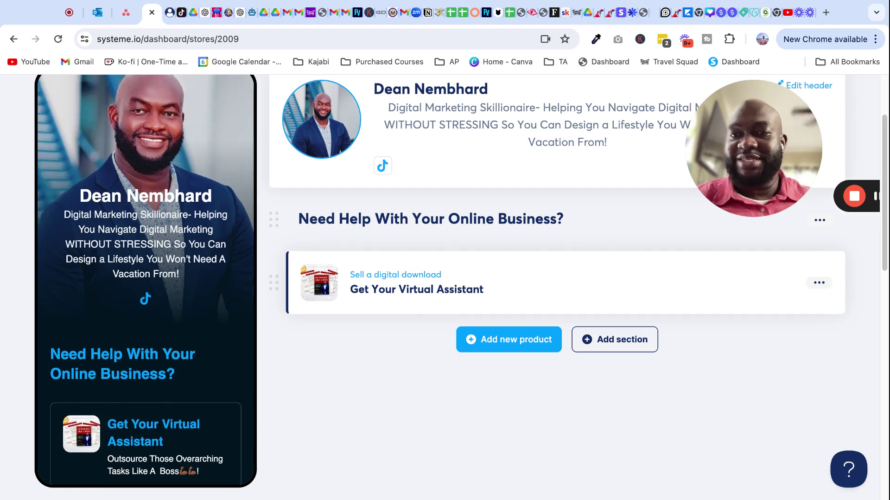
scroll(160, 166, up, 1)
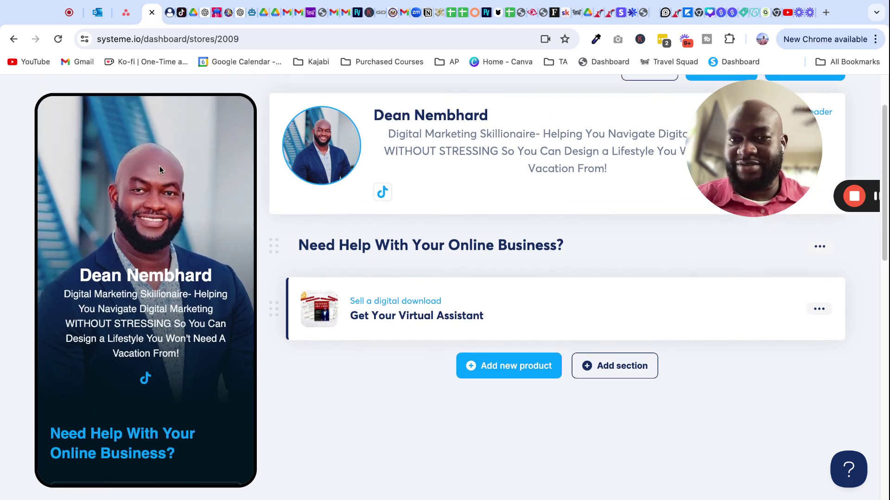
scroll(159, 168, down, 2)
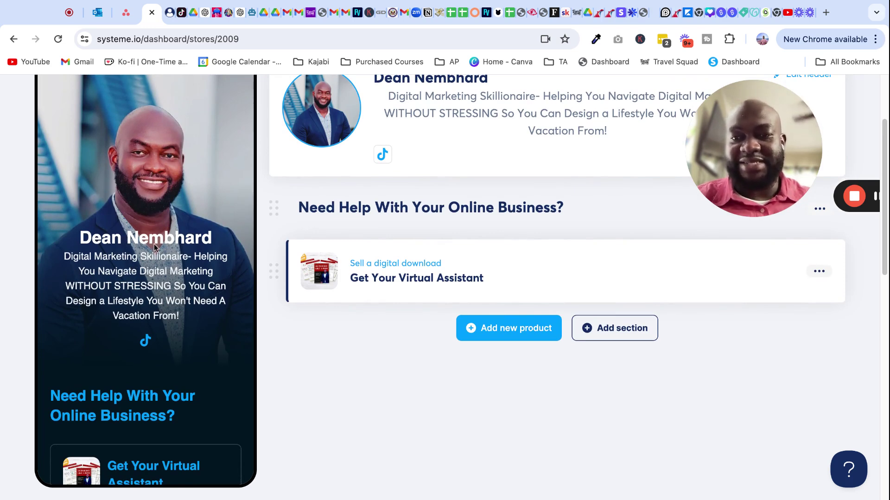
scroll(77, 263, down, 4)
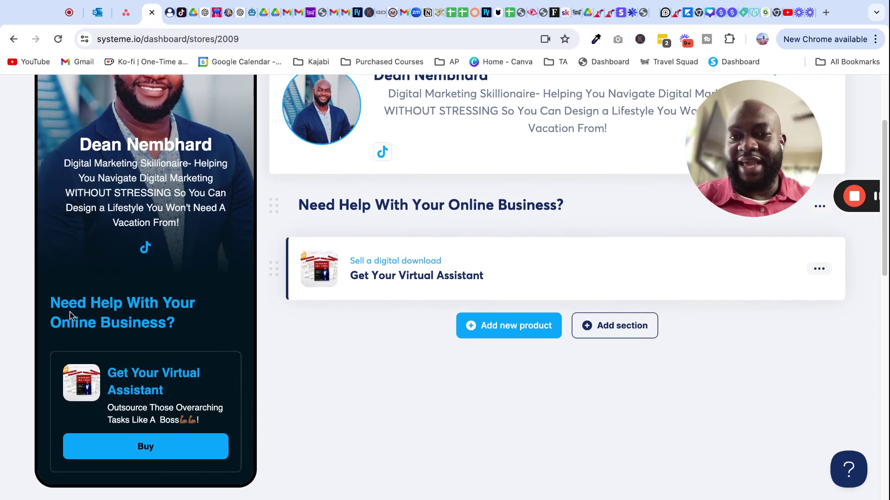
scroll(141, 307, down, 2)
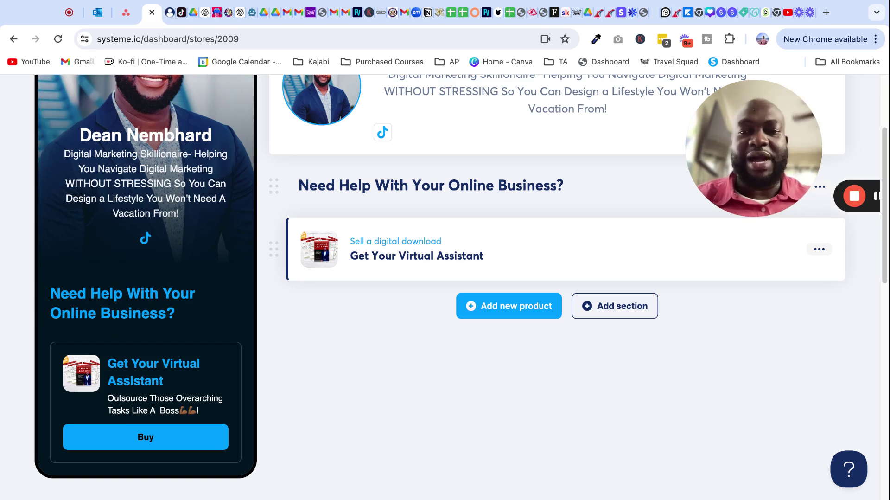
scroll(228, 290, up, 3)
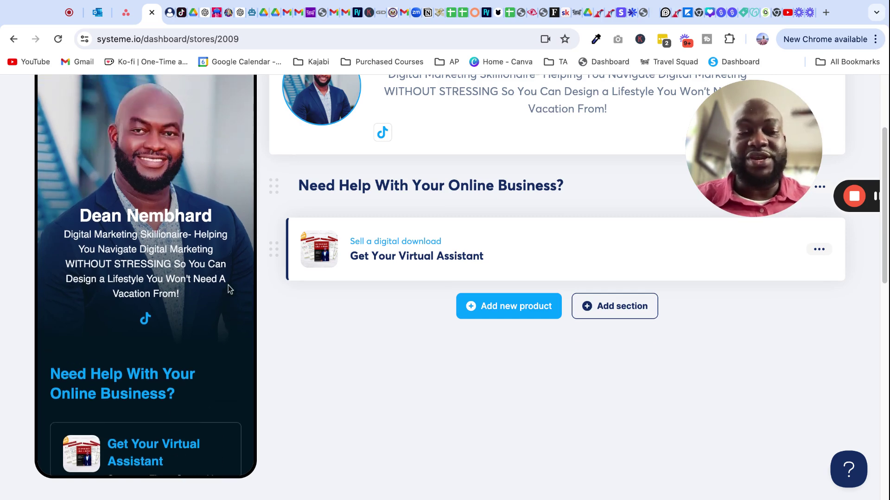
scroll(215, 290, up, 1)
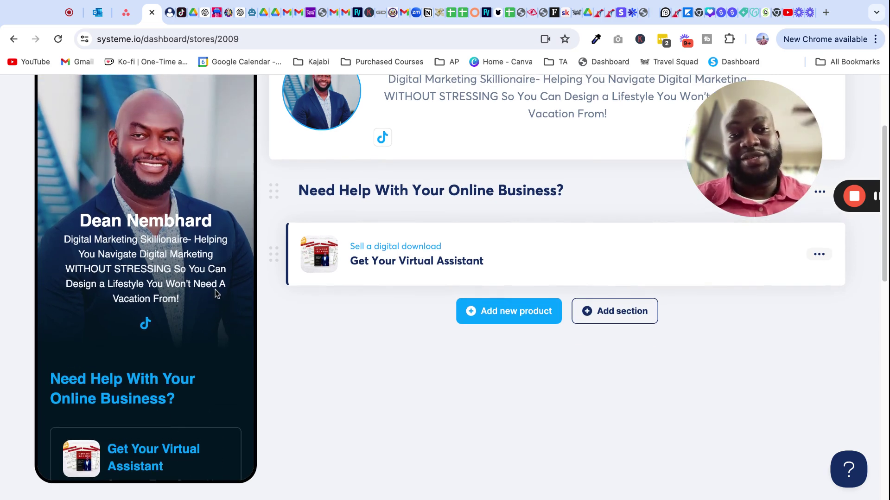
scroll(226, 280, up, 2)
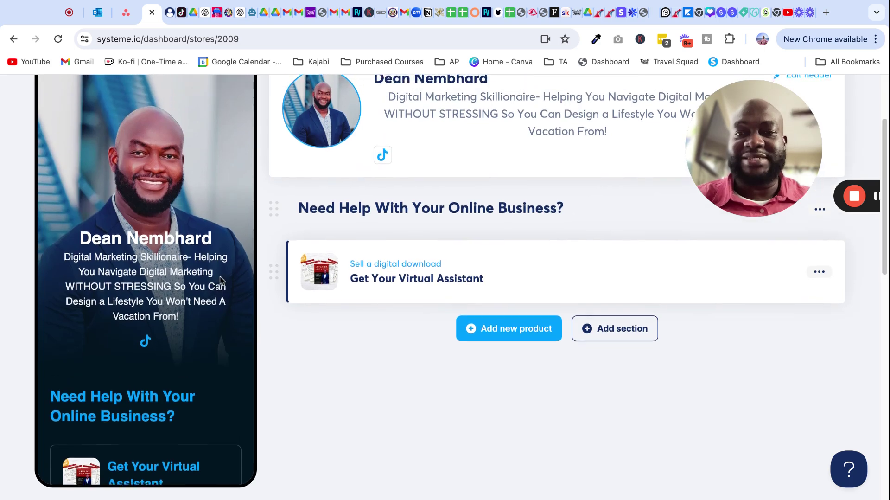